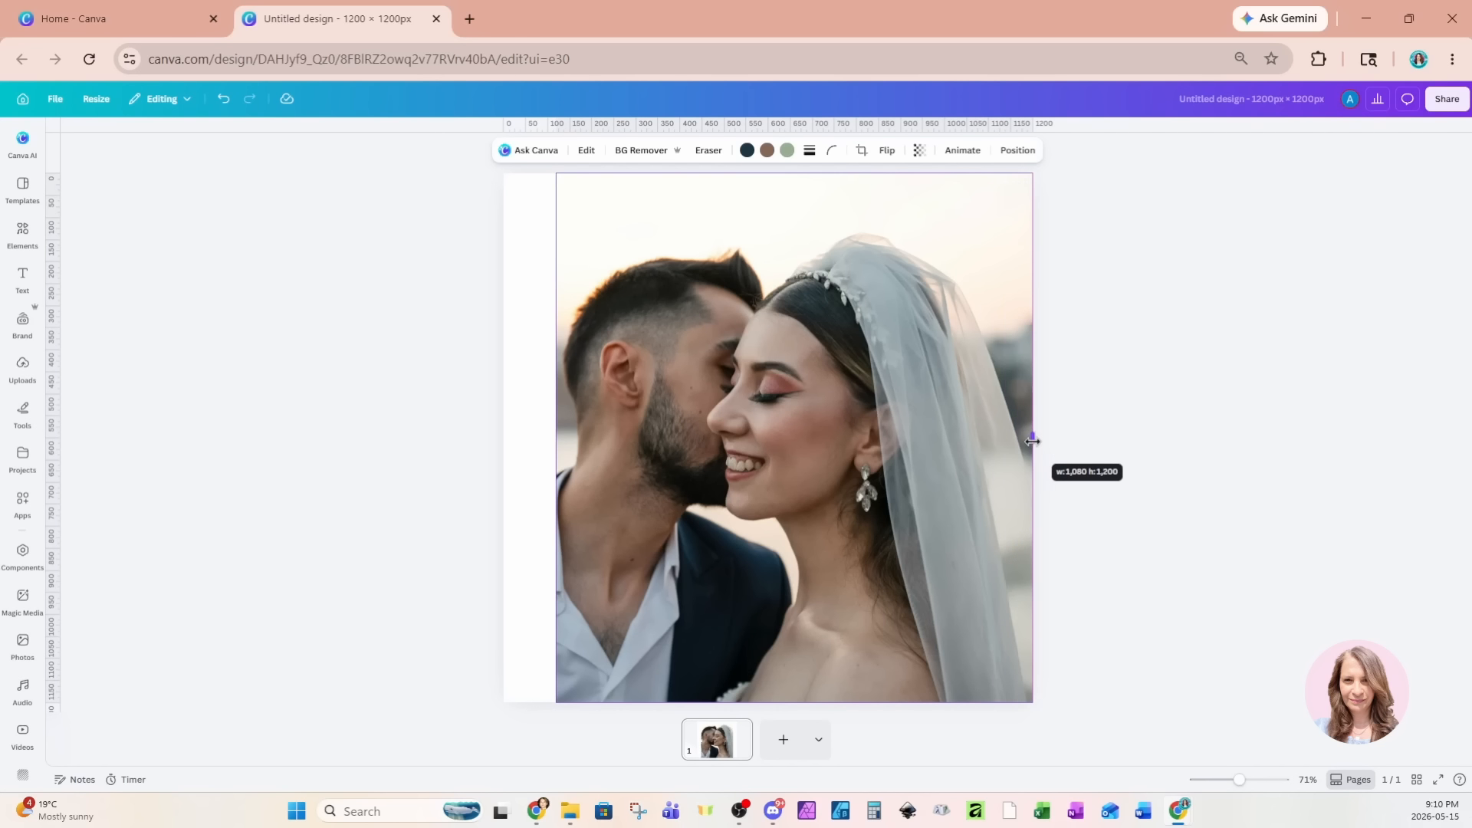
Extend the wedding photo to fill the full page width and set a duplicate of it aside, partly off the page's right edge
left_click_drag(556, 439, 499, 437)
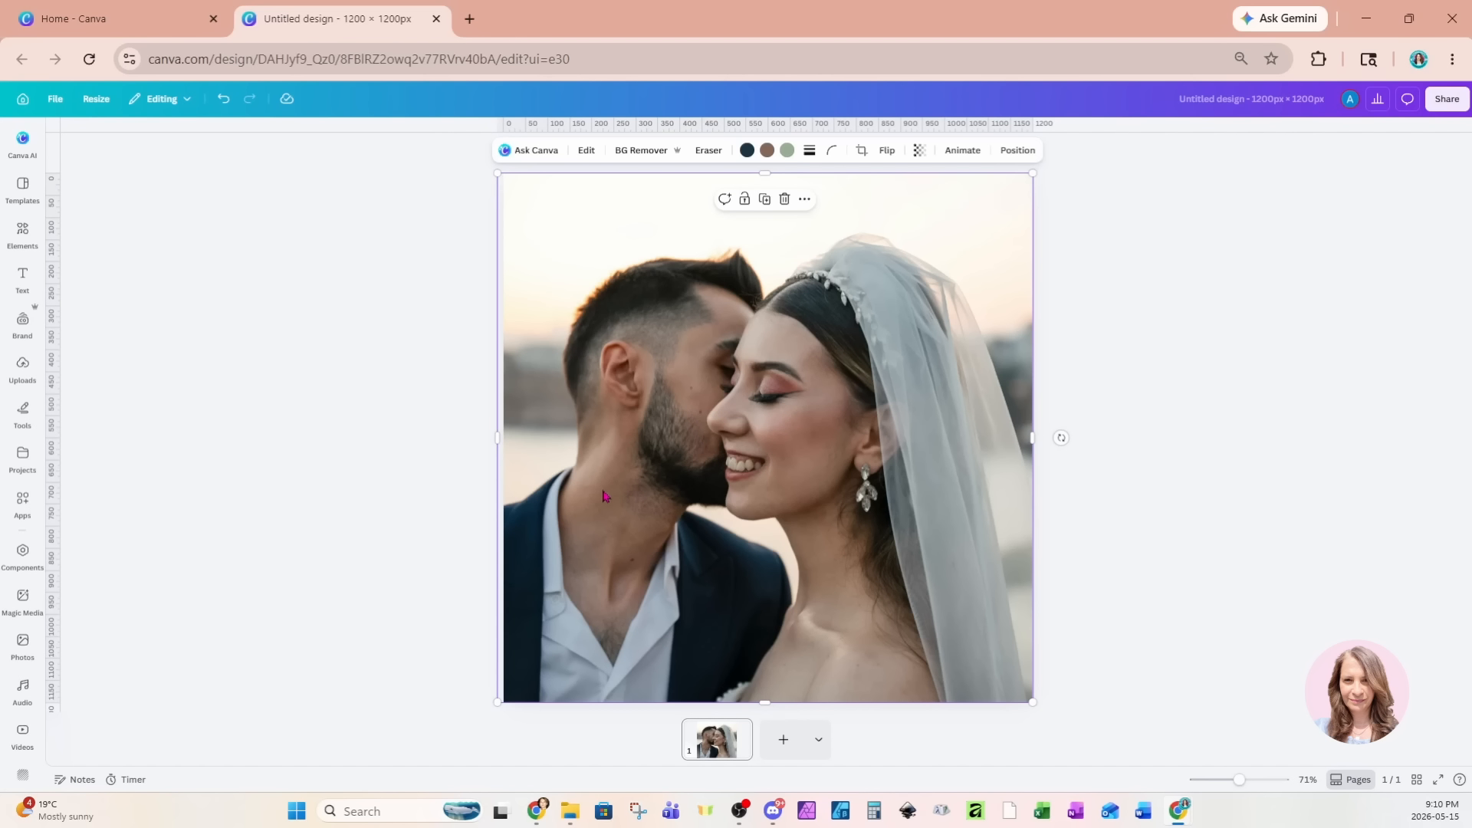
left_click(1147, 464)
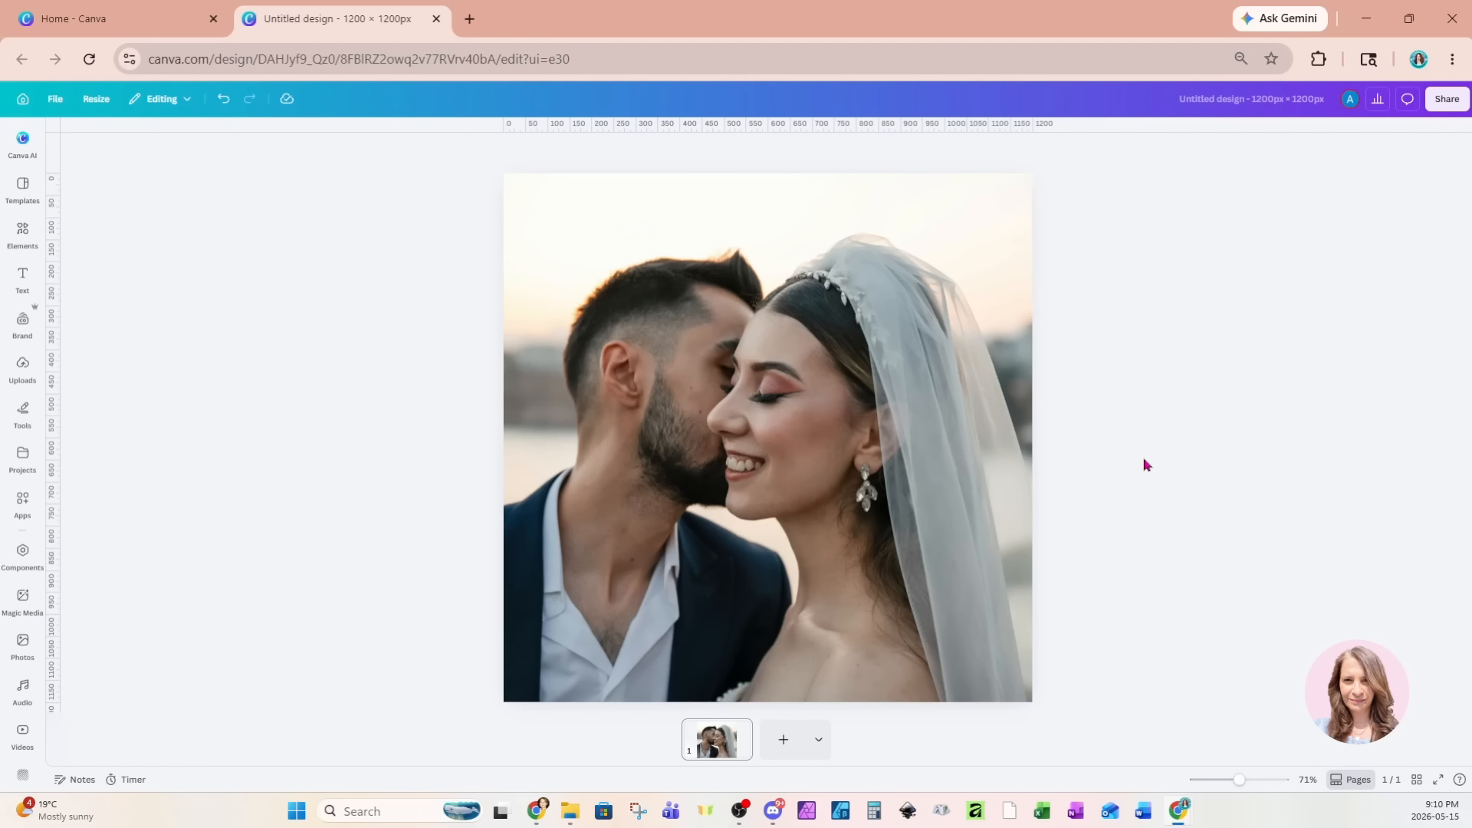
left_click(923, 506)
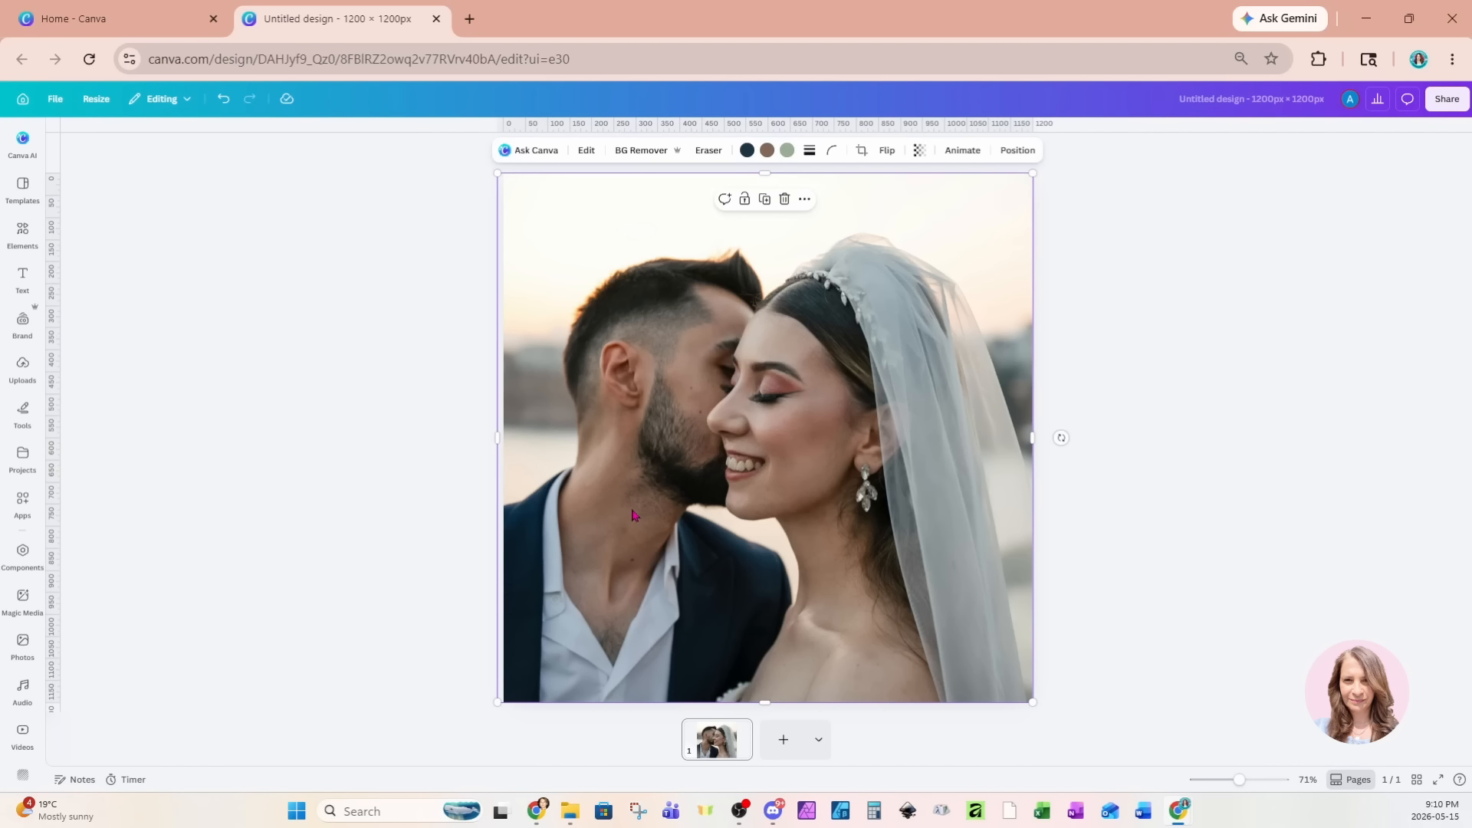
left_click(764, 200)
left_click_drag(671, 500, 1093, 486)
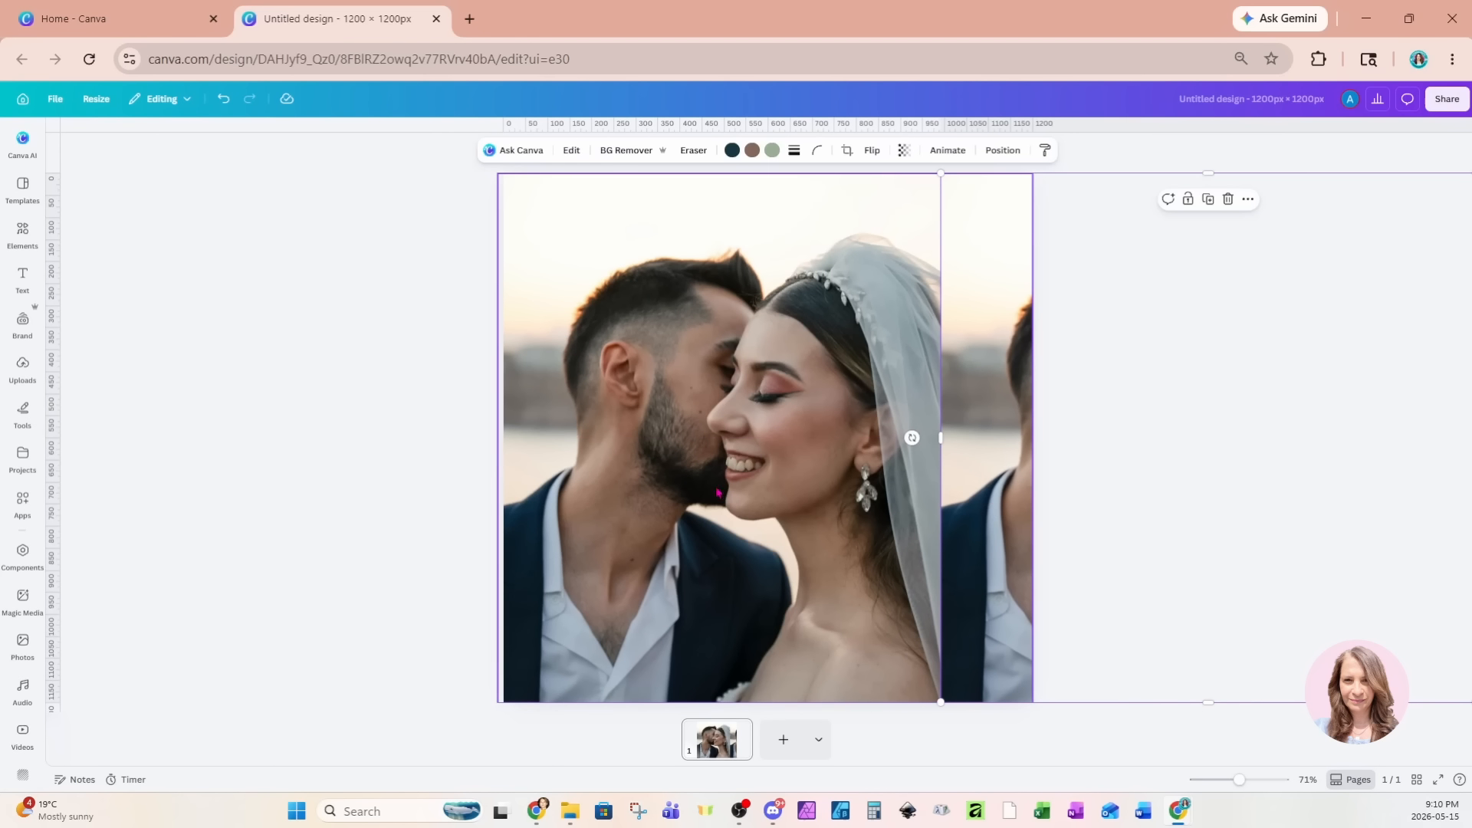
Blur the whole original photo at an intensity of 47
left_click(660, 429)
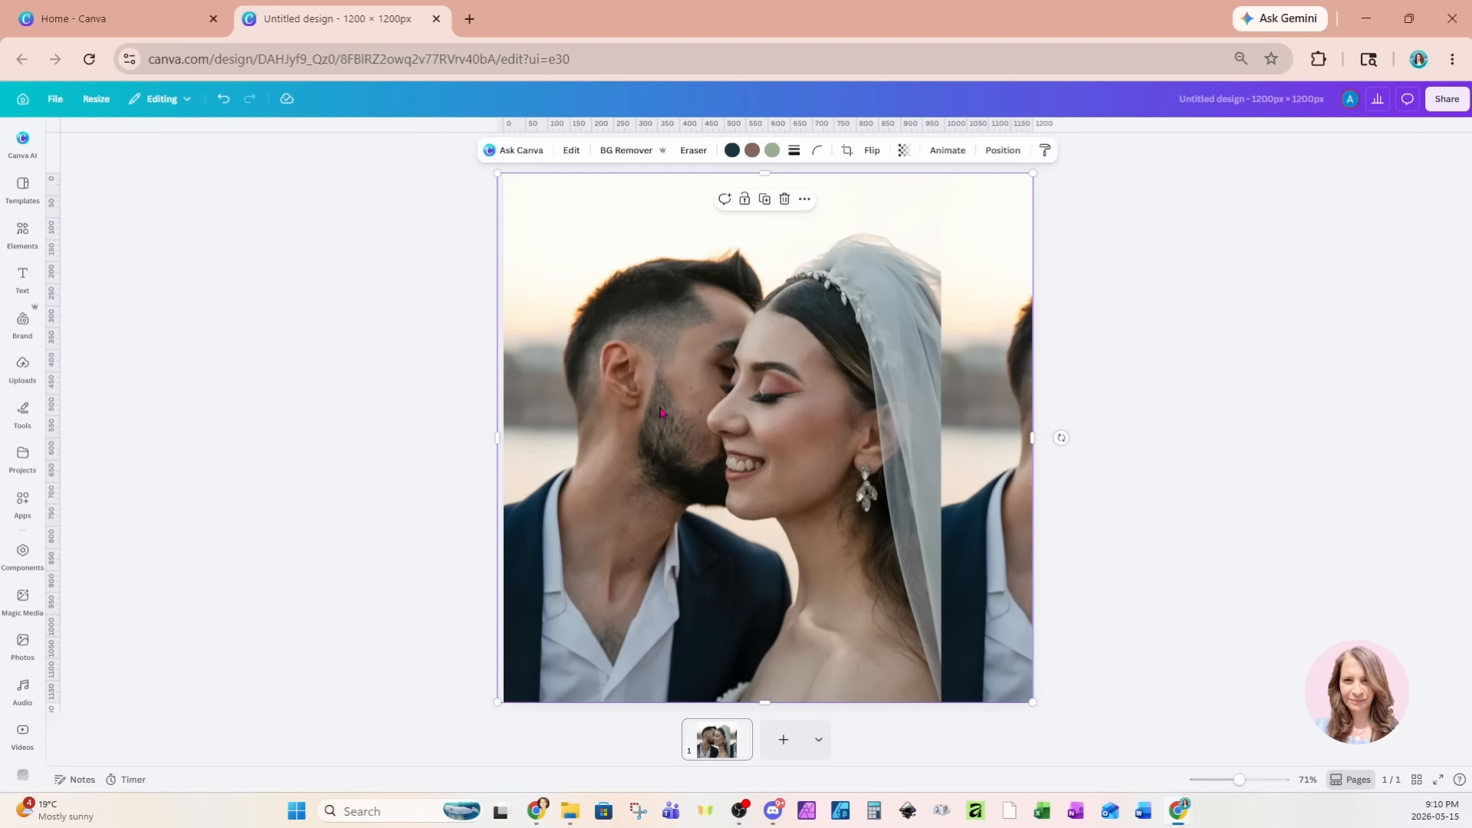
left_click(572, 152)
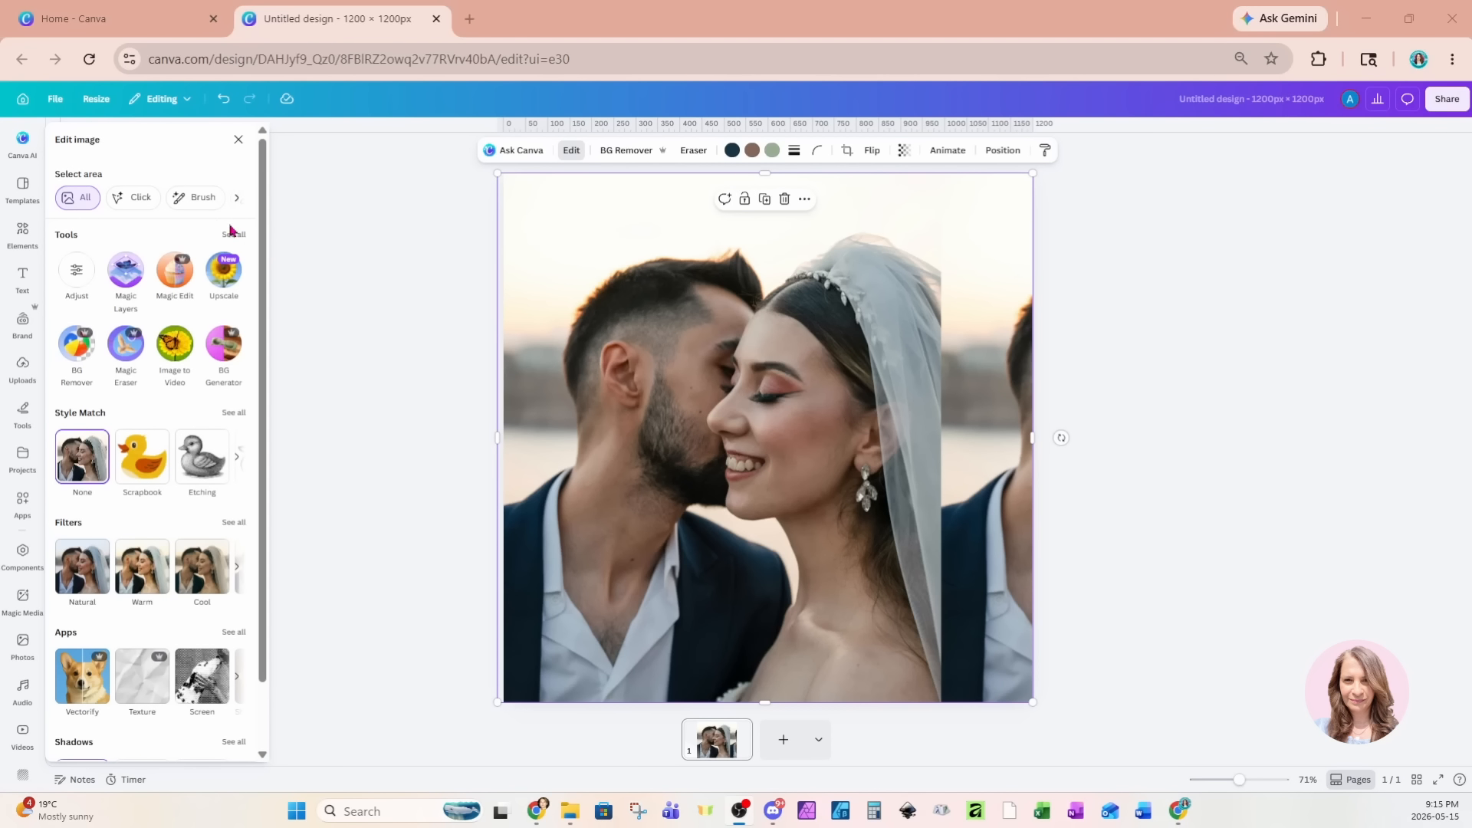
left_click(233, 235)
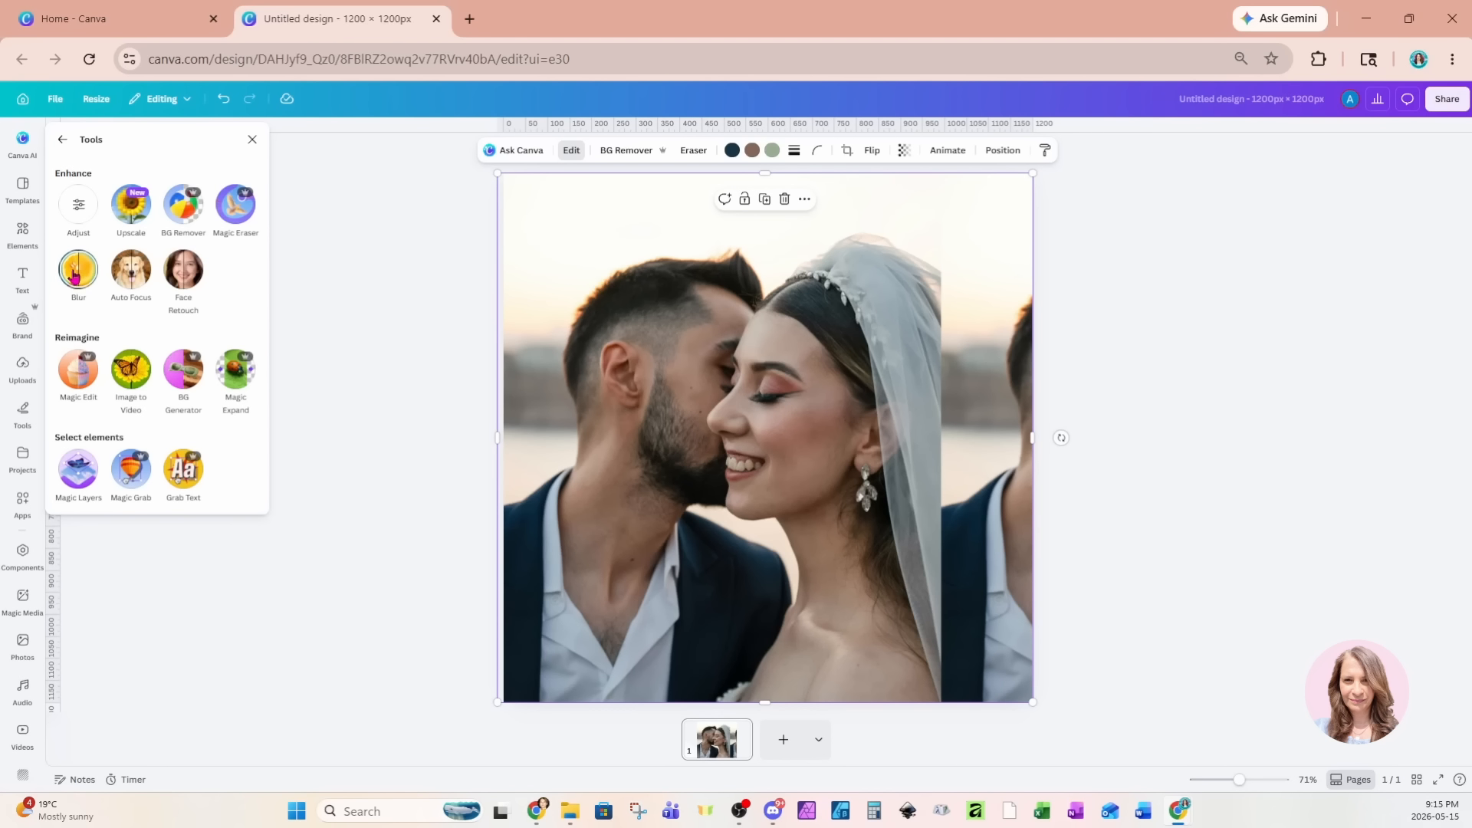
left_click(75, 275)
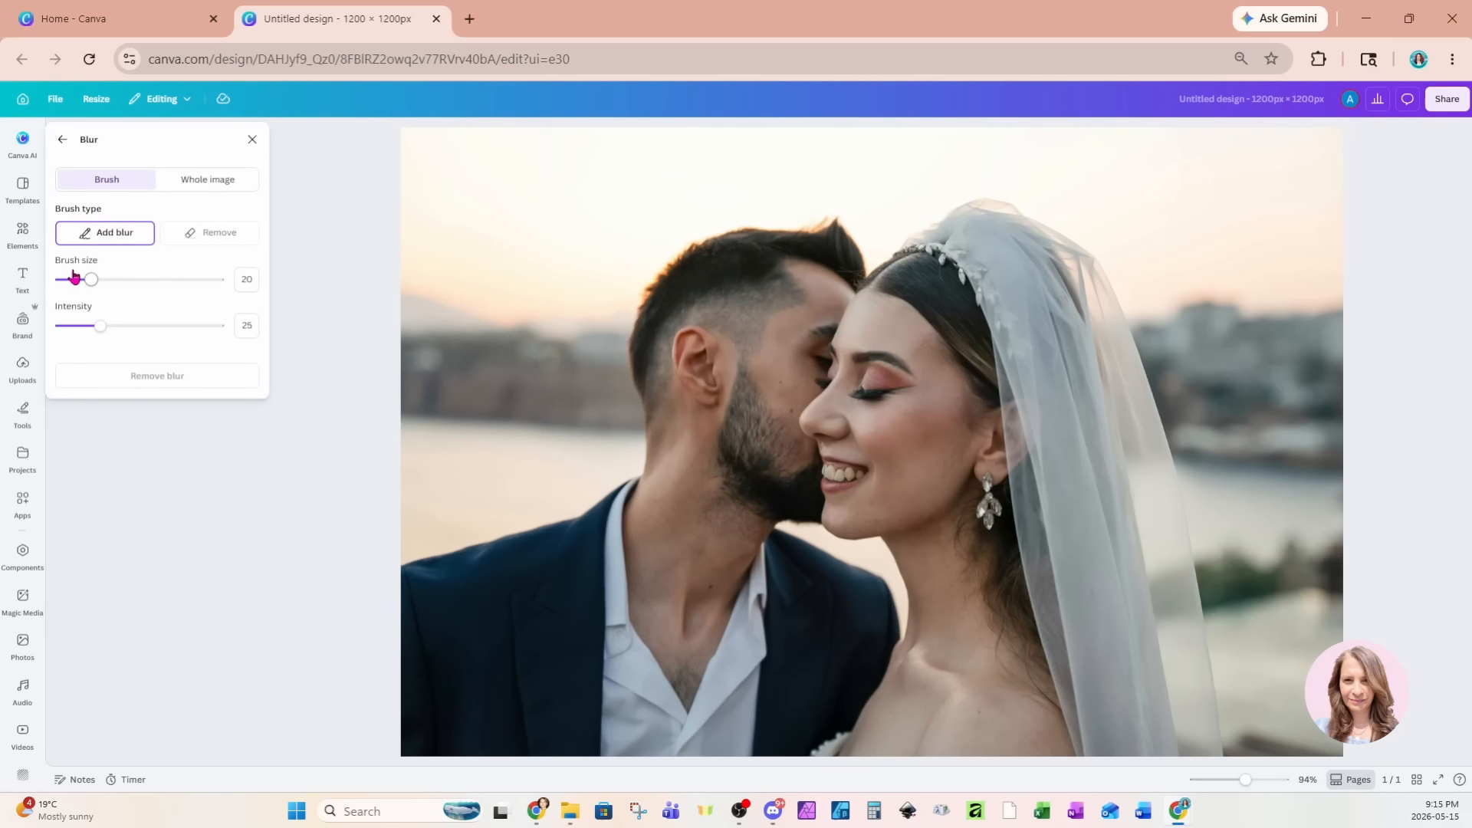
left_click(207, 180)
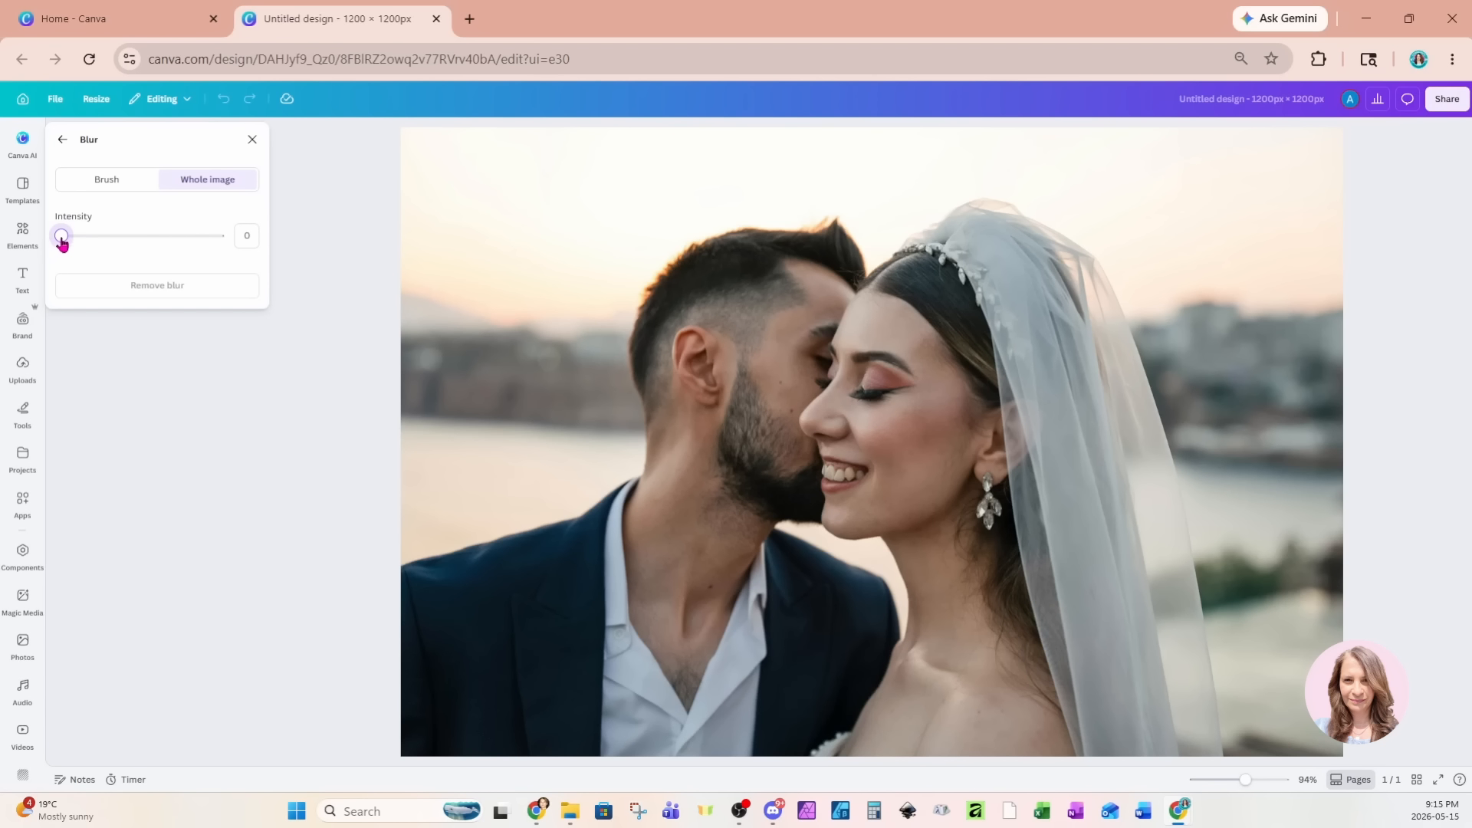
left_click_drag(62, 240, 136, 245)
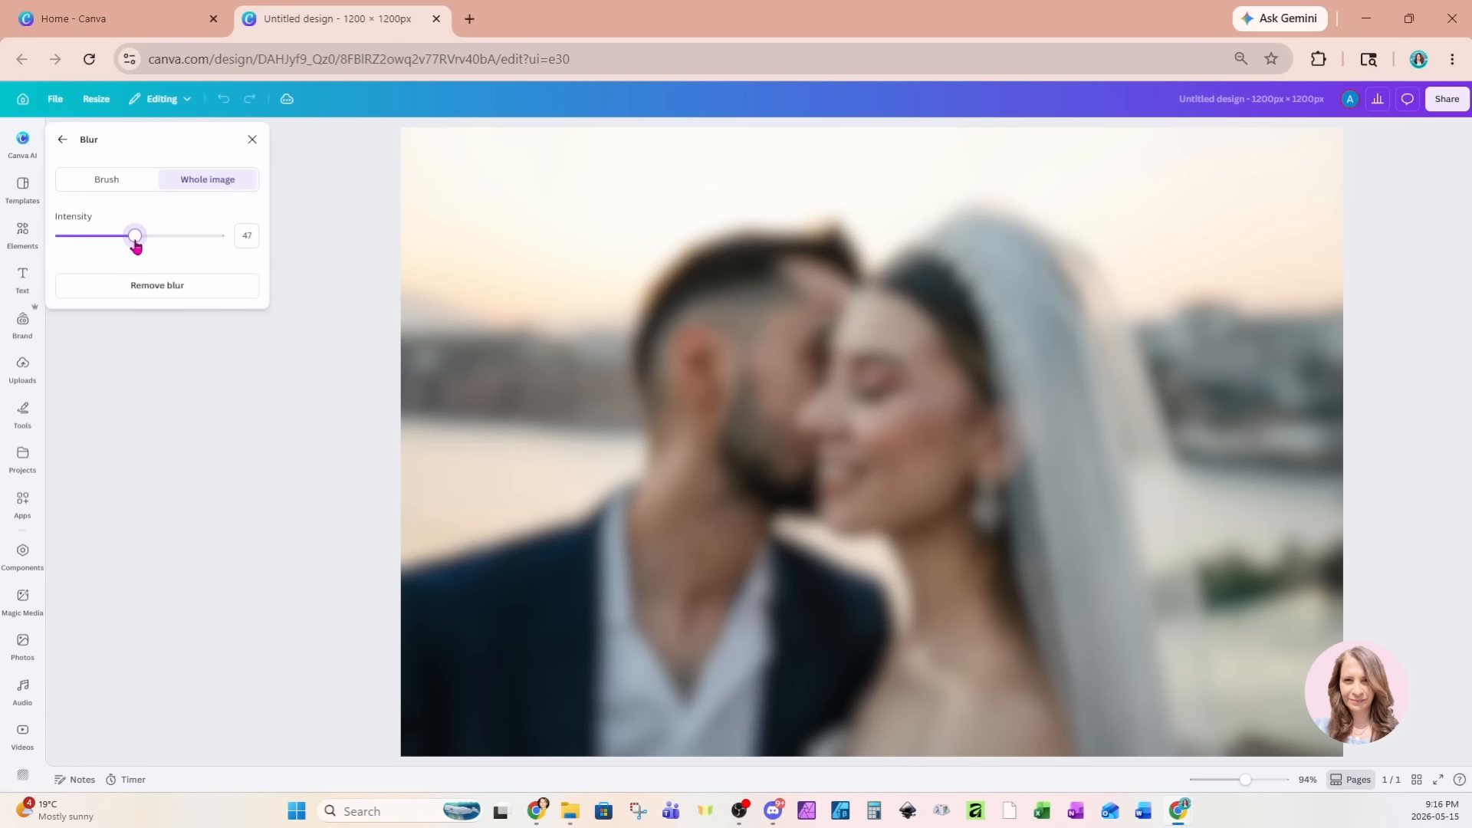
left_click(253, 140)
left_click(223, 99)
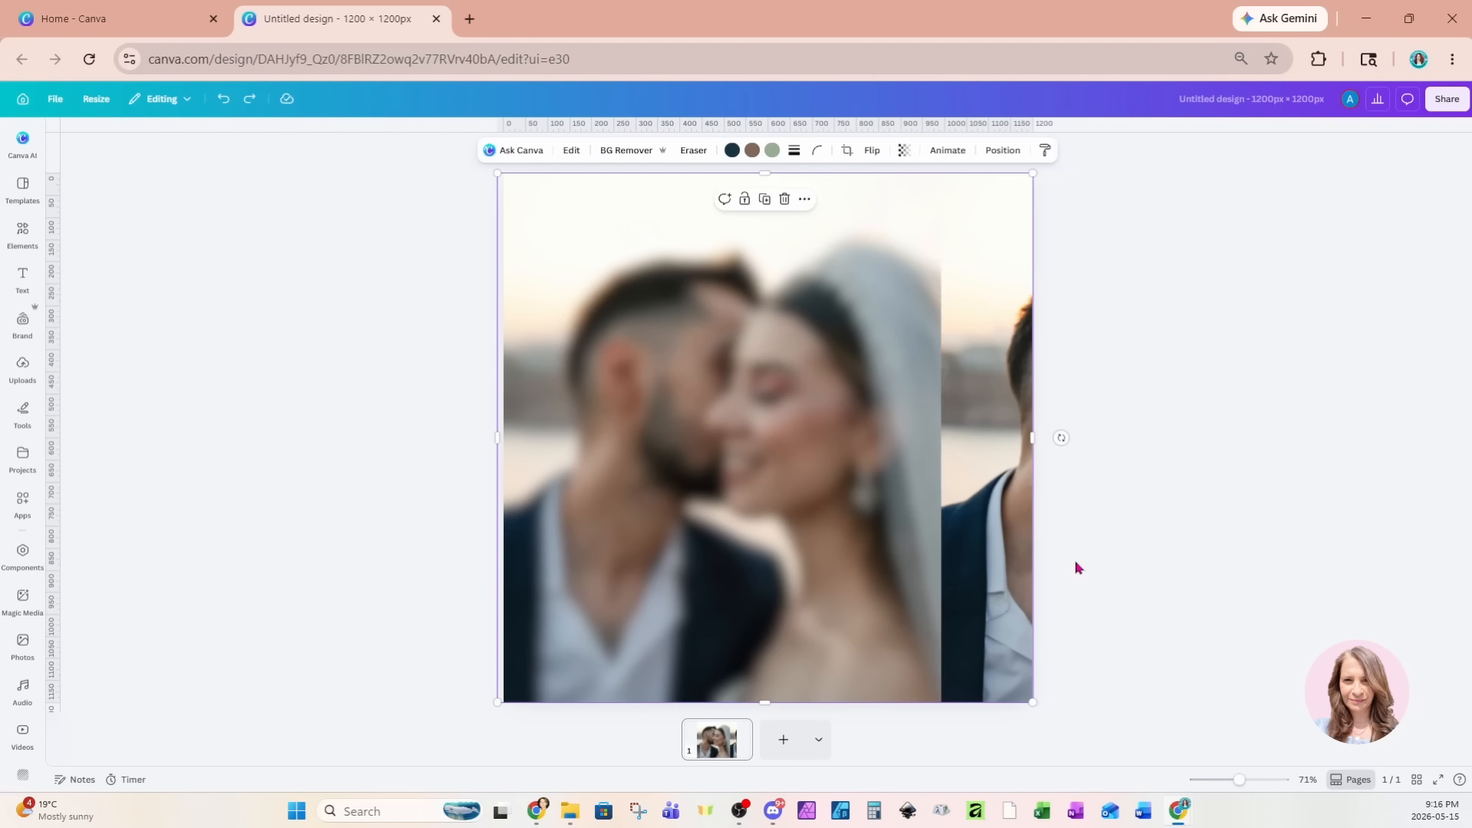
Move the sharp copy back over the blurred photo and crop it on all four sides to about 906 × 951 px
left_click(997, 581)
left_click_drag(989, 618, 552, 617)
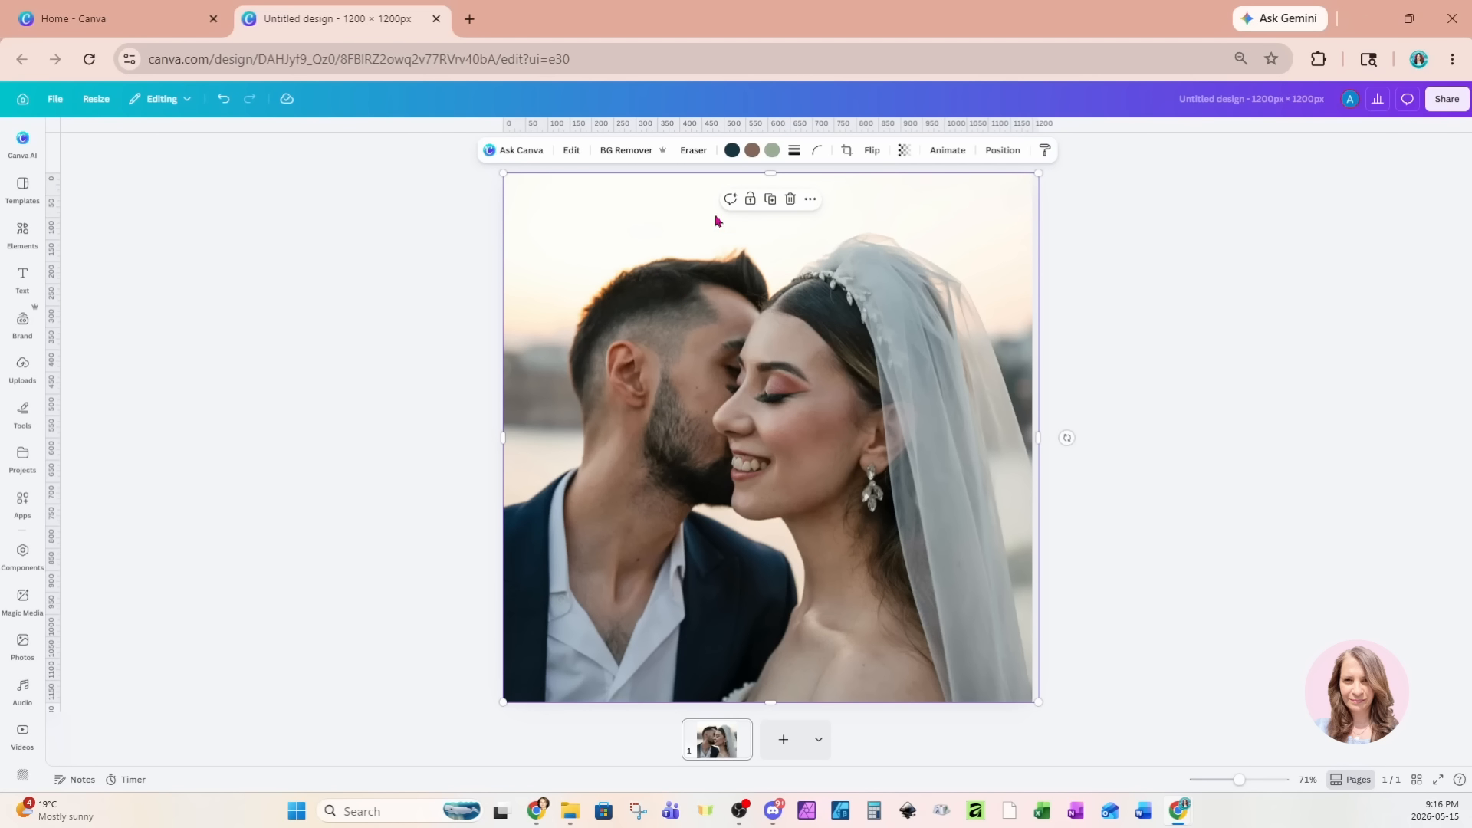
left_click_drag(762, 174, 753, 231)
left_click_drag(771, 702, 769, 646)
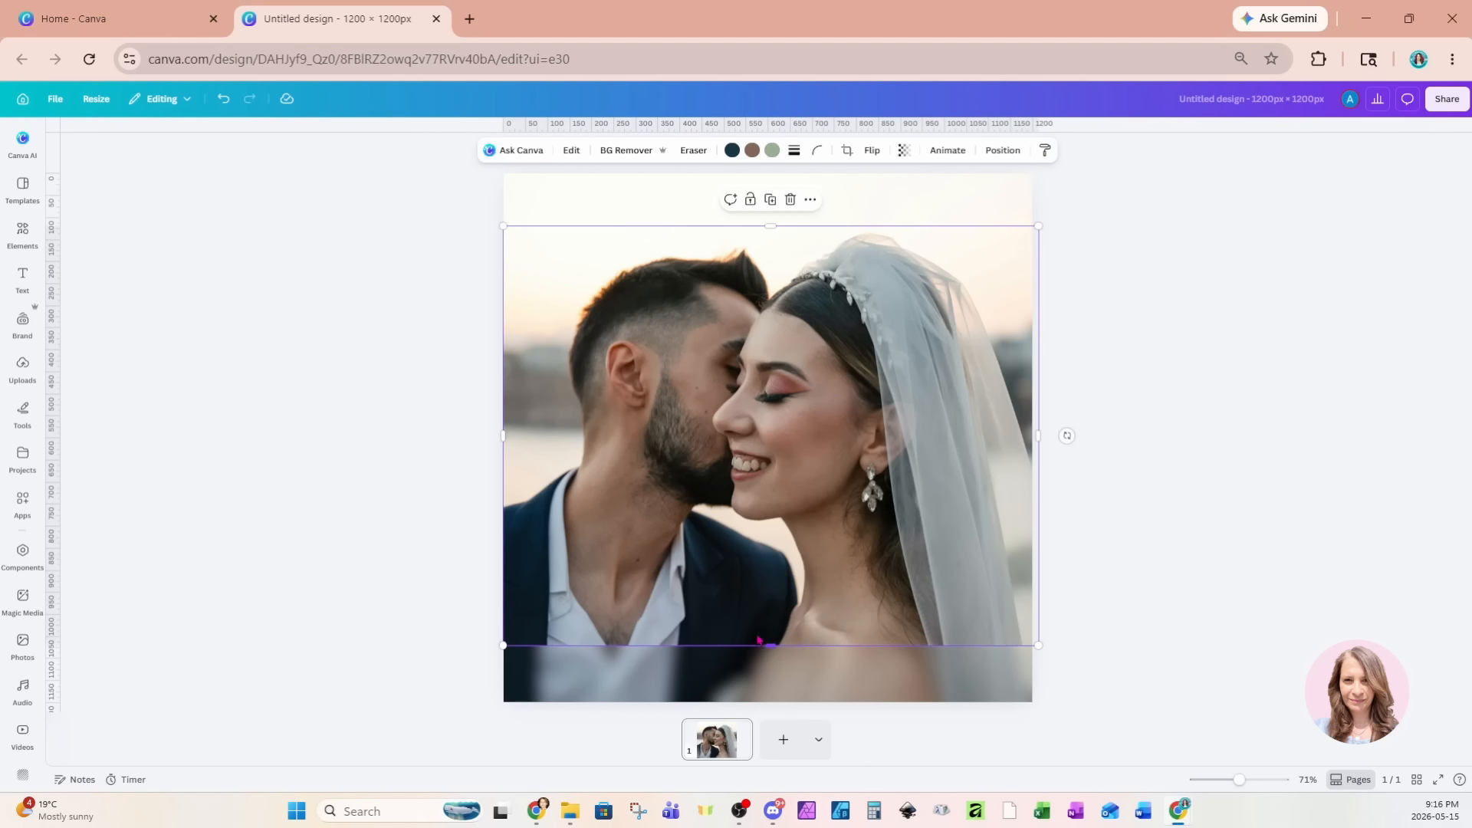
left_click_drag(503, 434, 572, 434)
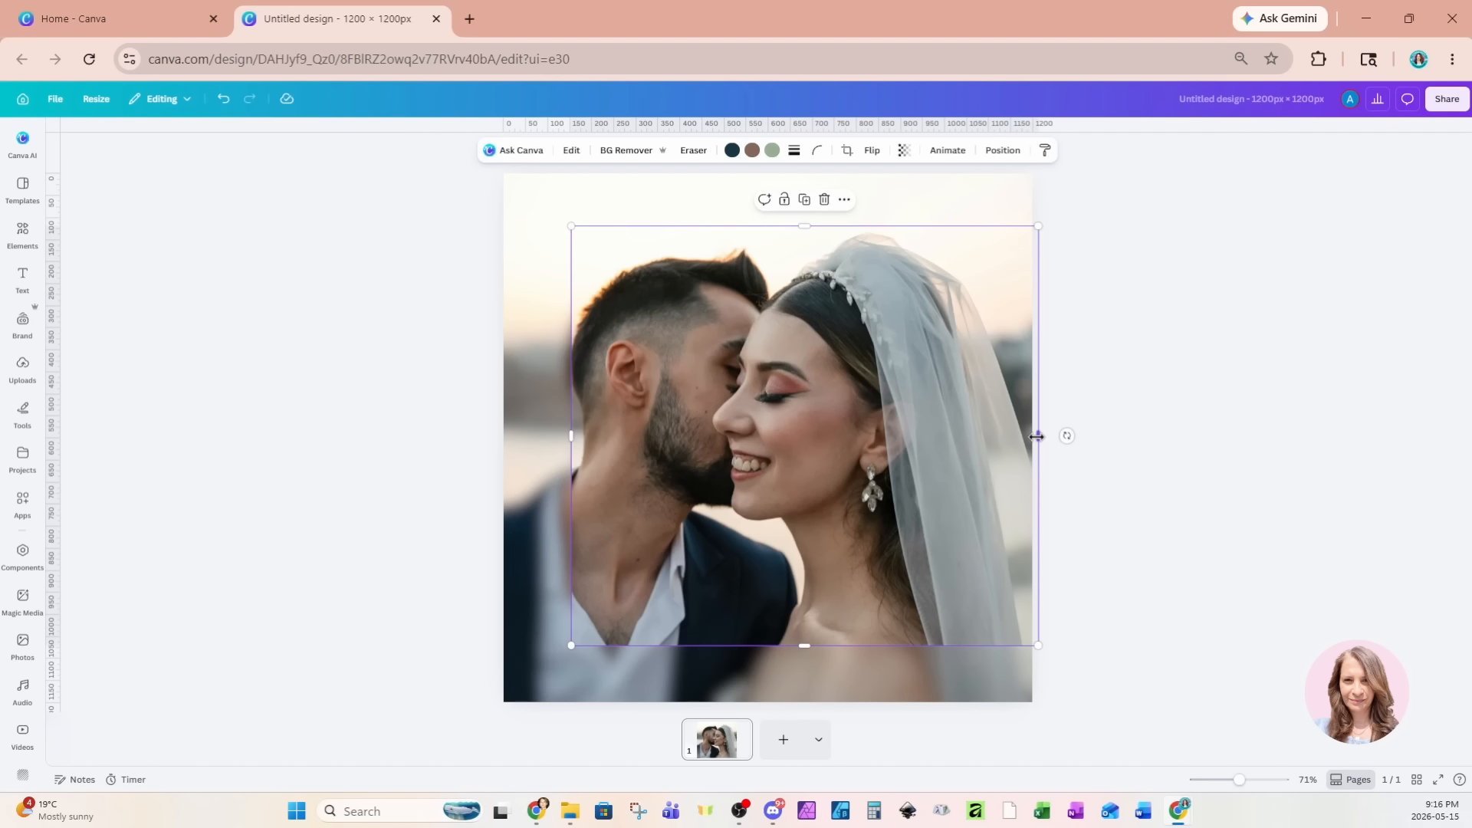
left_click_drag(1037, 435, 969, 436)
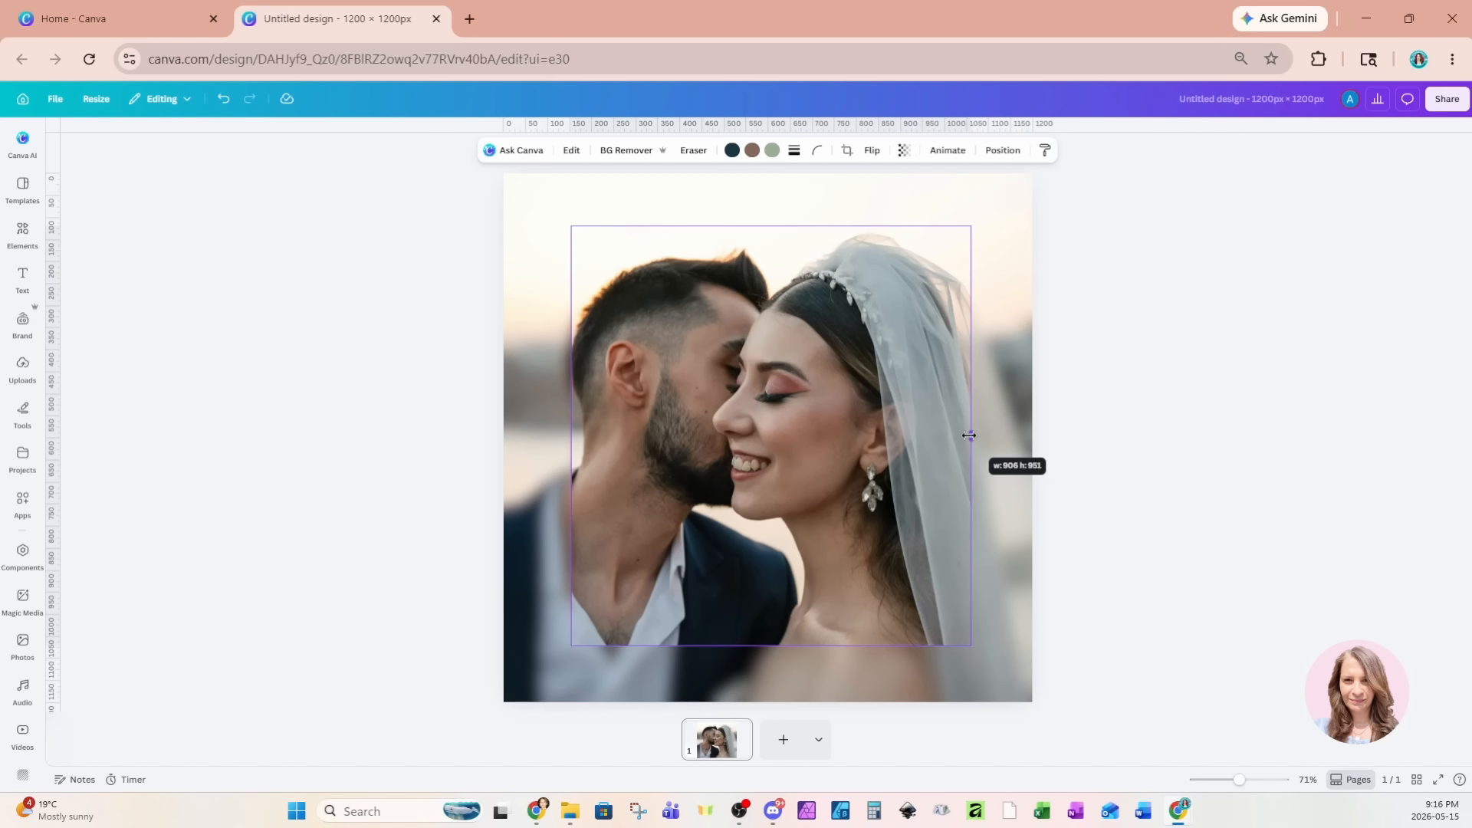
left_click_drag(969, 436, 970, 435)
left_click(1085, 452)
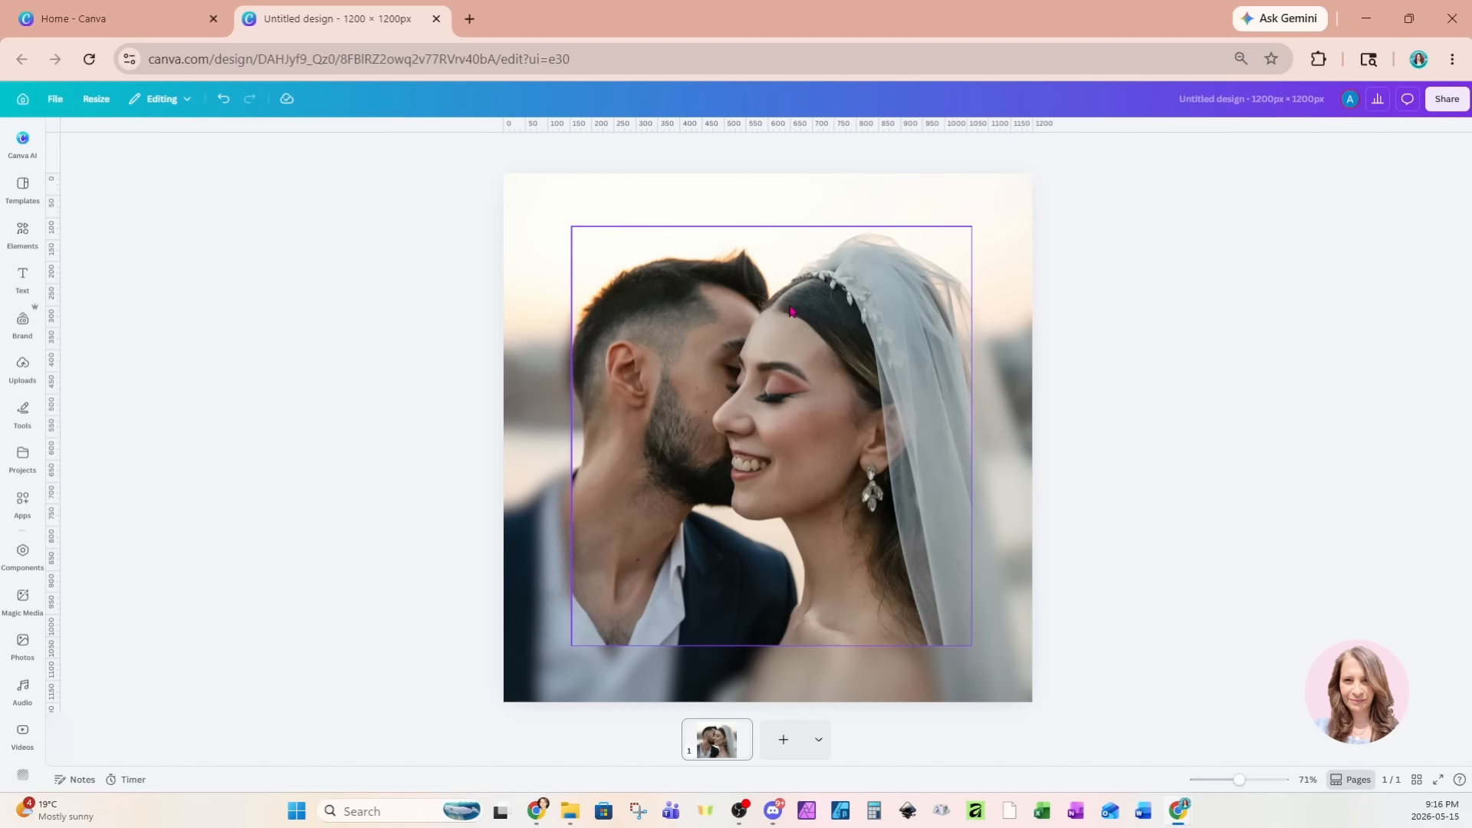
Duplicate the page and add a solid border with stroke weight 4 to the cropped photo on the new page
left_click(711, 750)
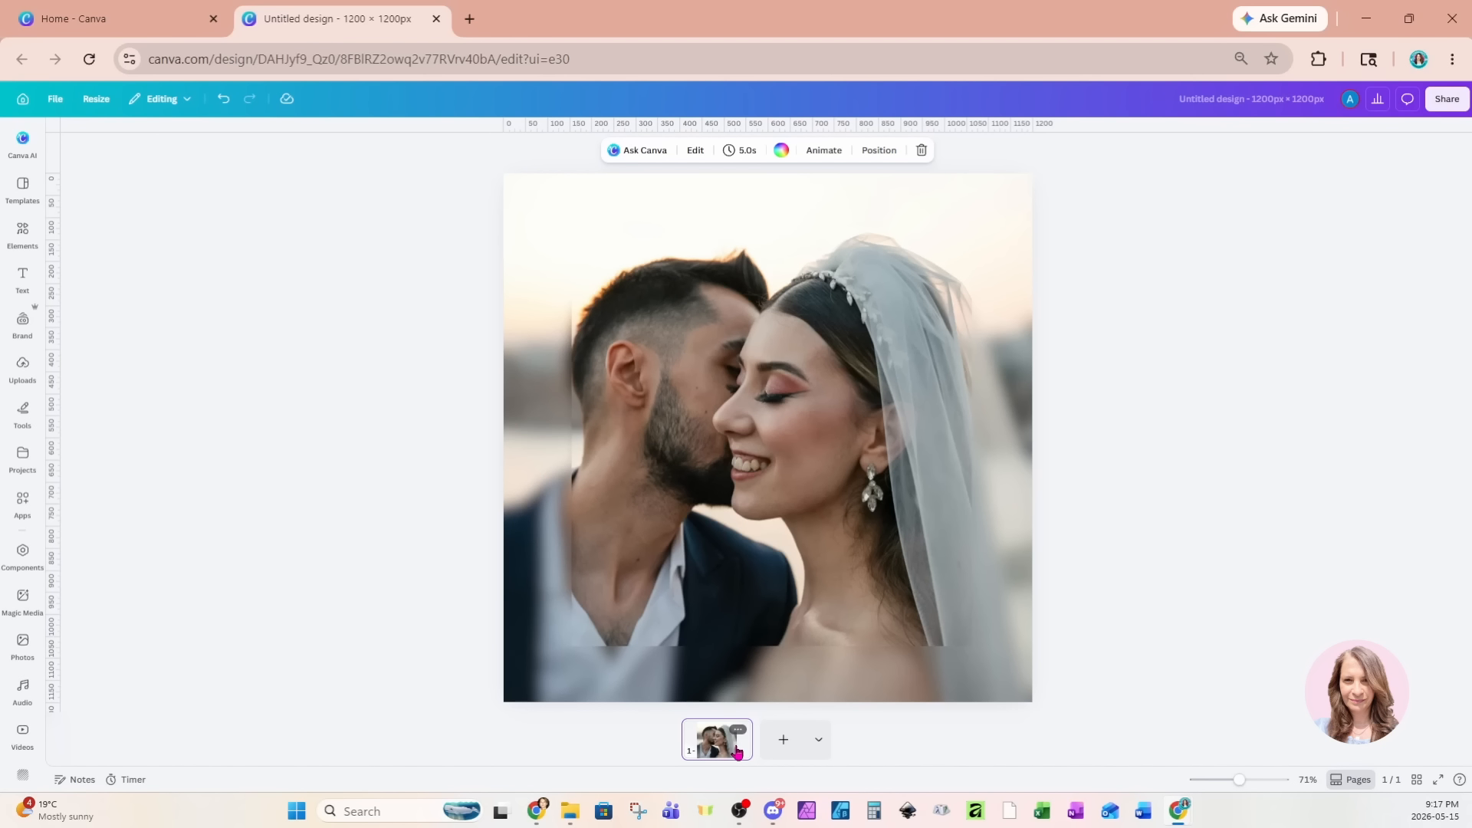
key("ctrl+d")
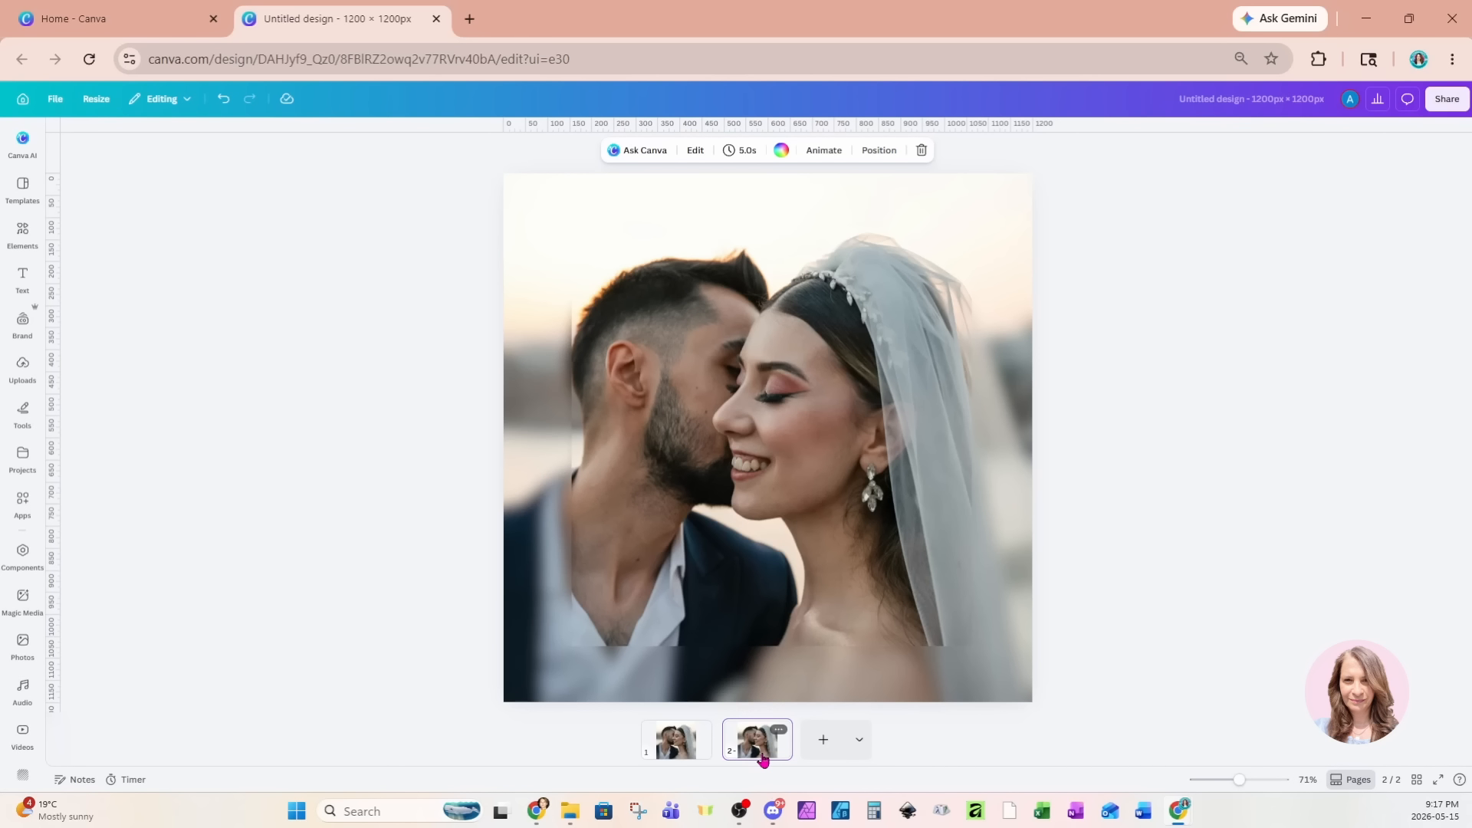
left_click(836, 604)
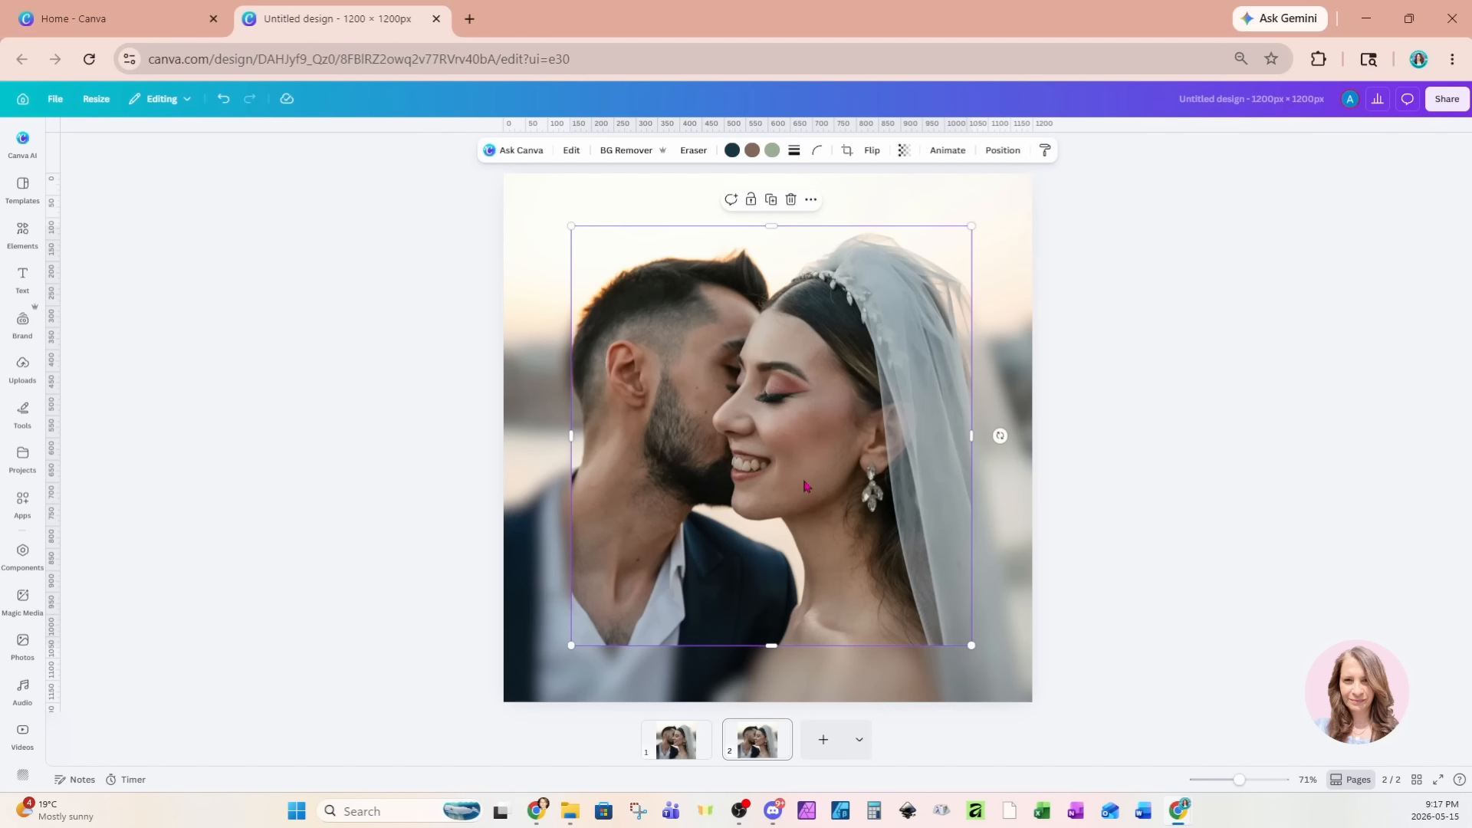
left_click(795, 151)
left_click(758, 191)
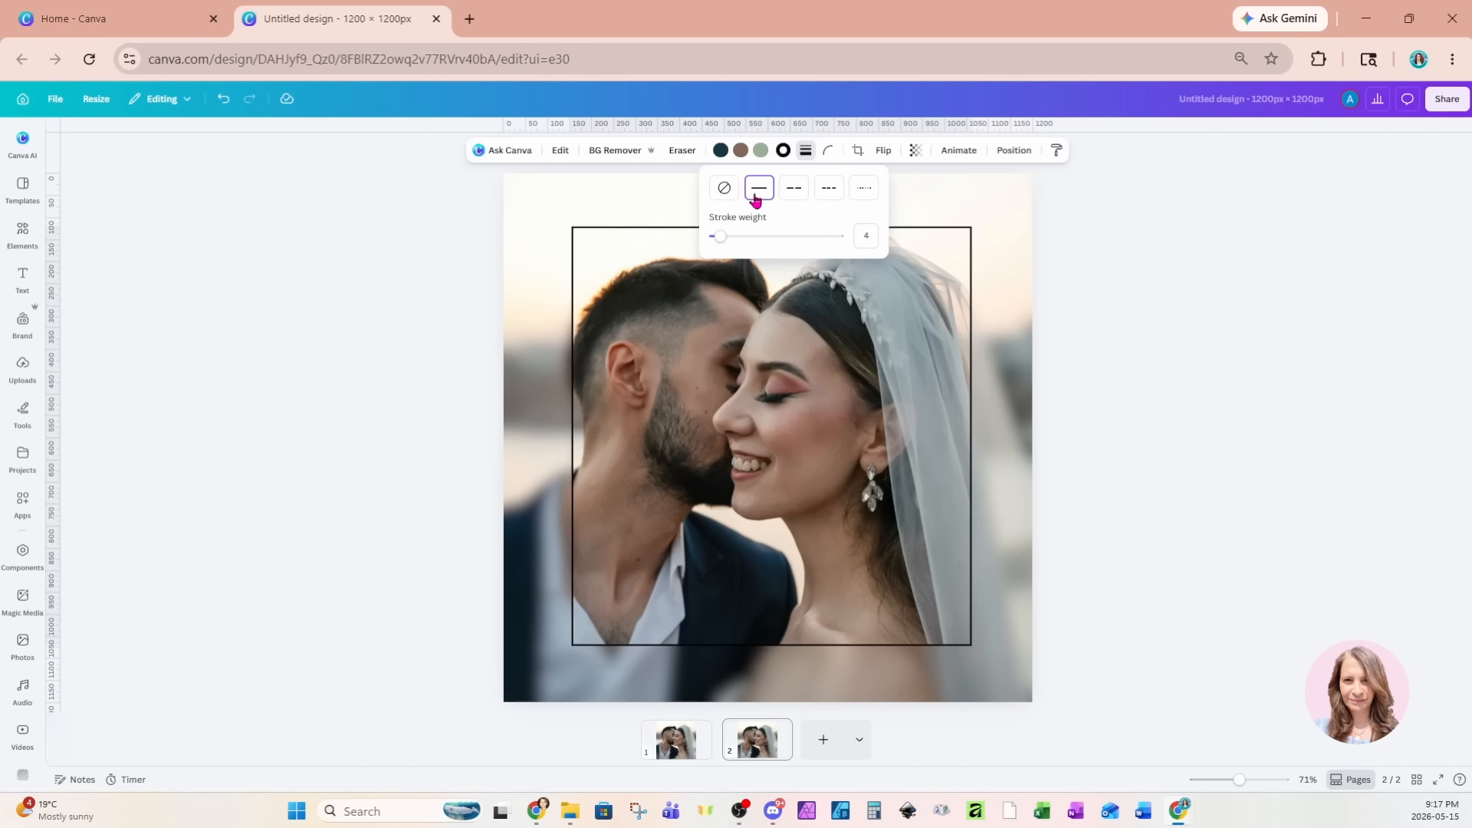
left_click(1193, 499)
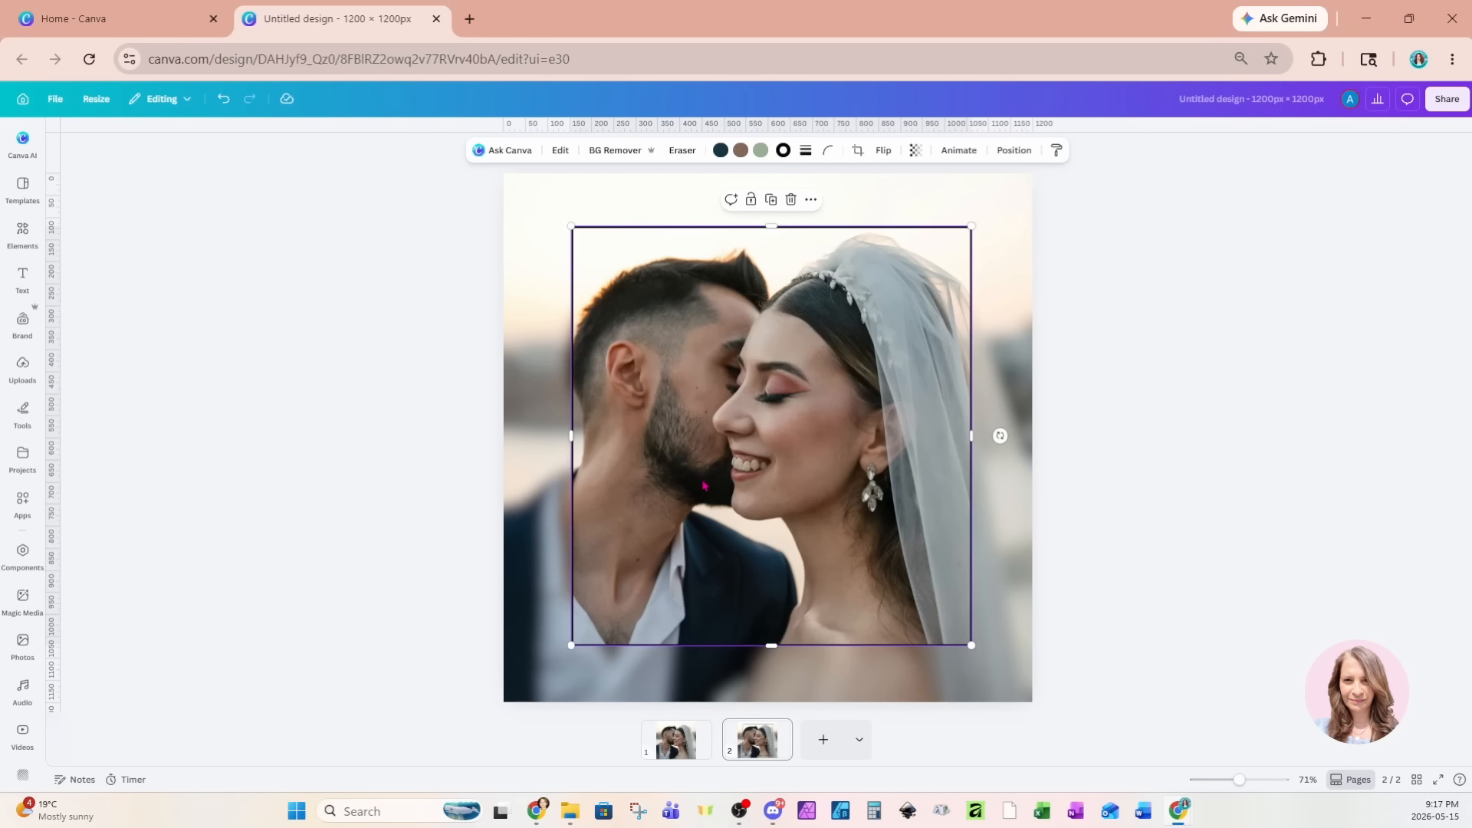
Search the elements library for "shadow" and show all the graphics results
left_click(990, 529)
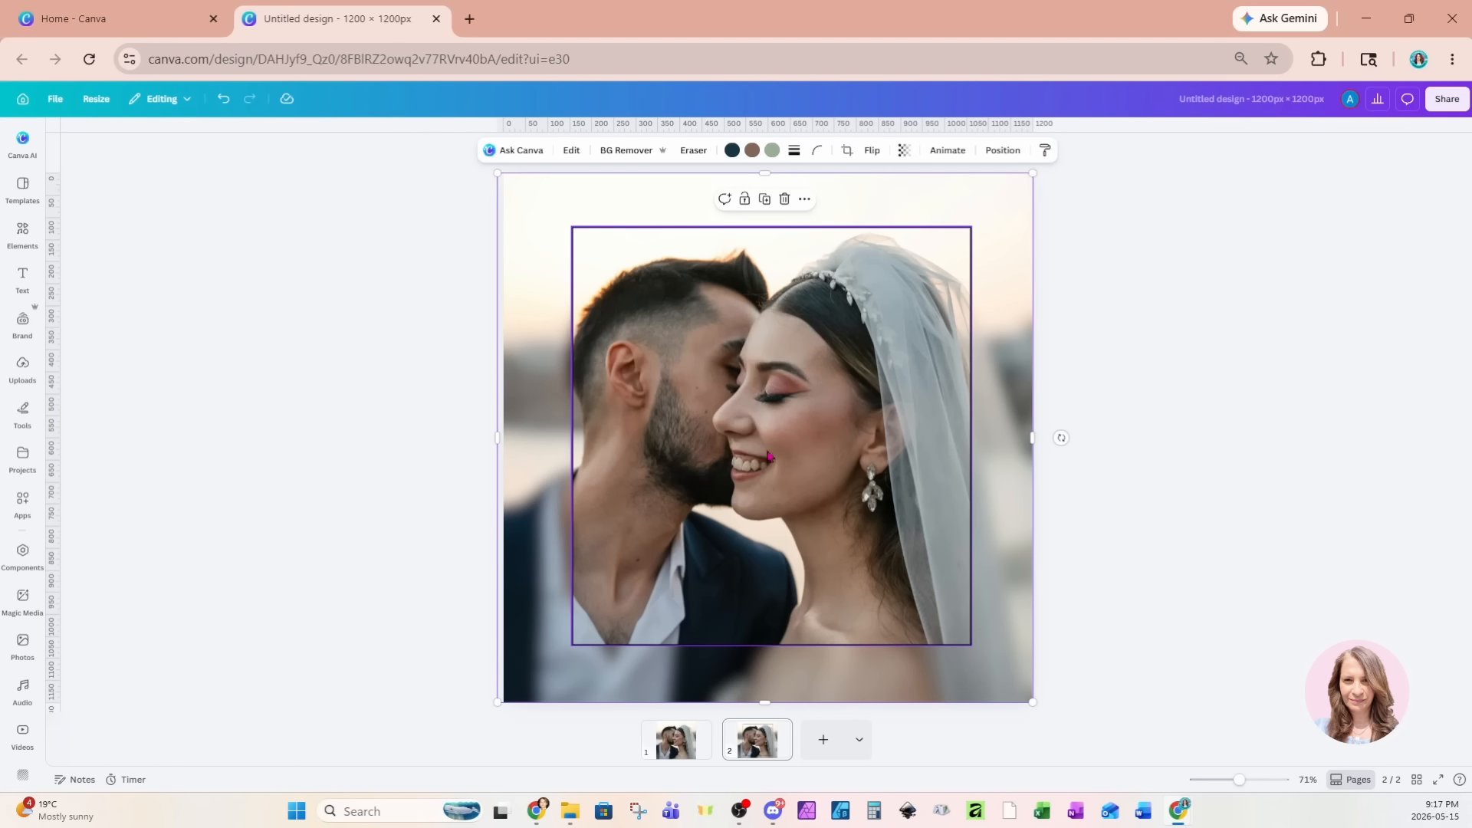
left_click(22, 230)
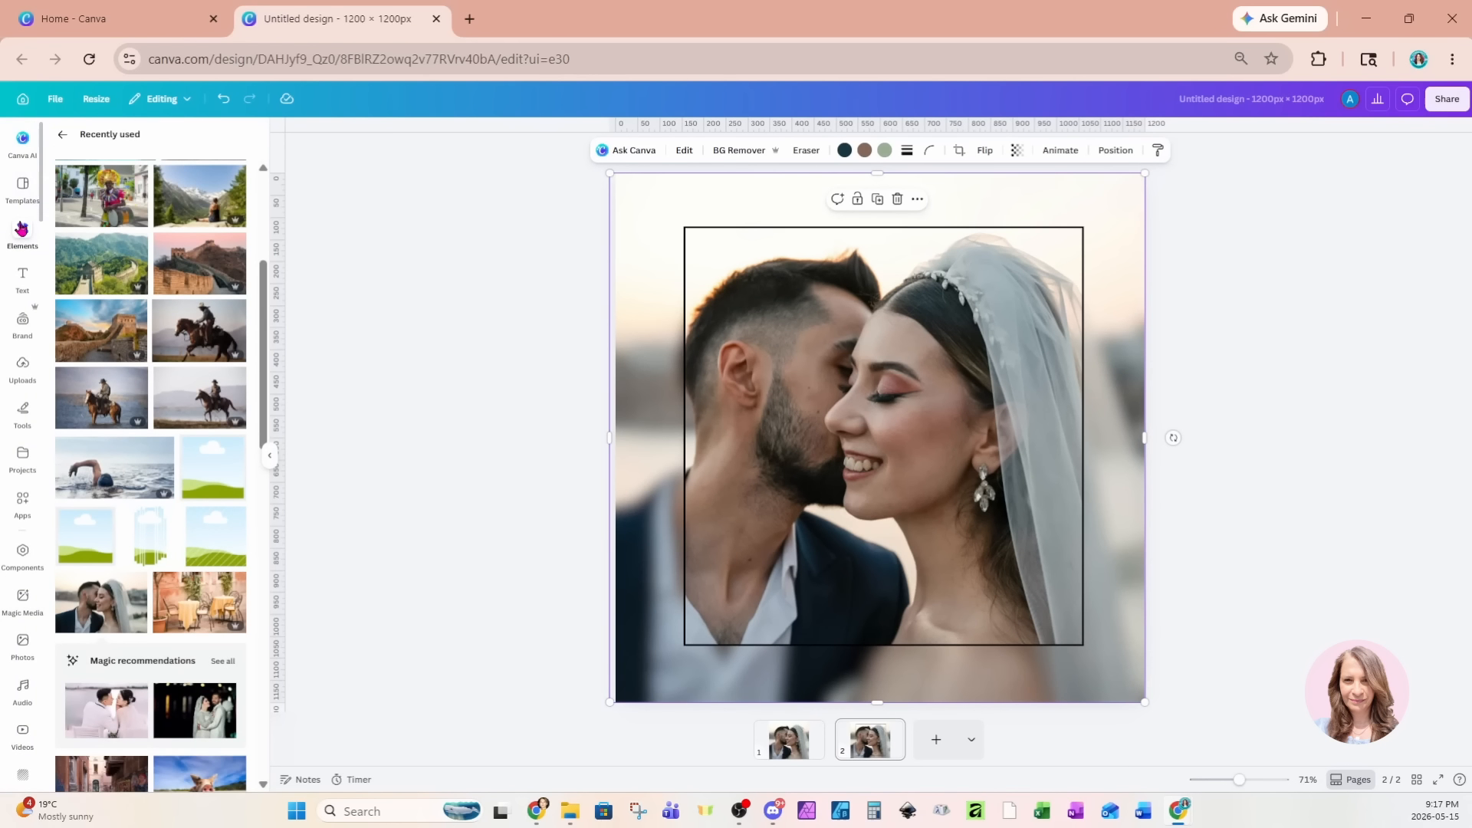
left_click(62, 134)
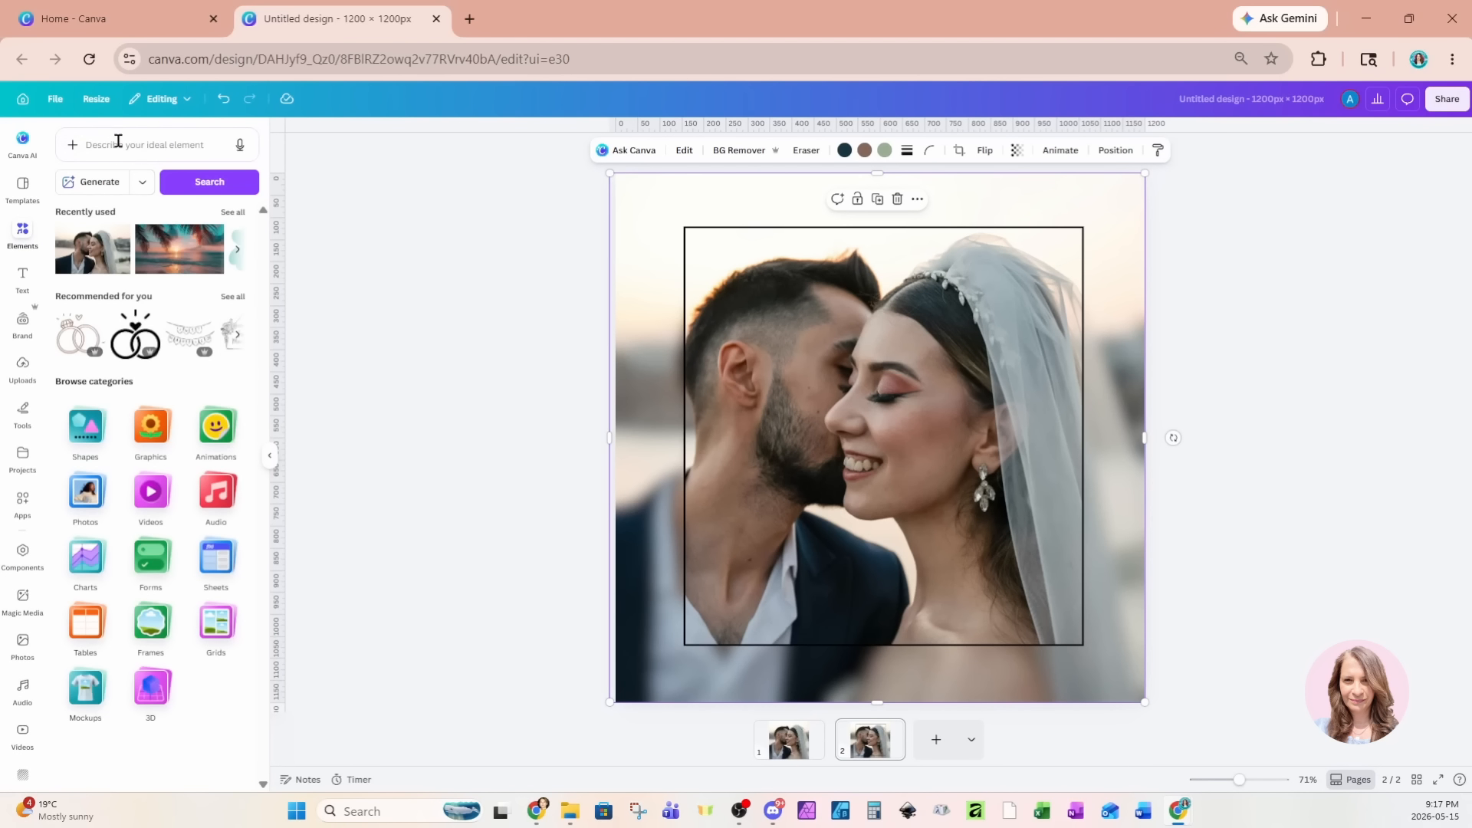
left_click(216, 153)
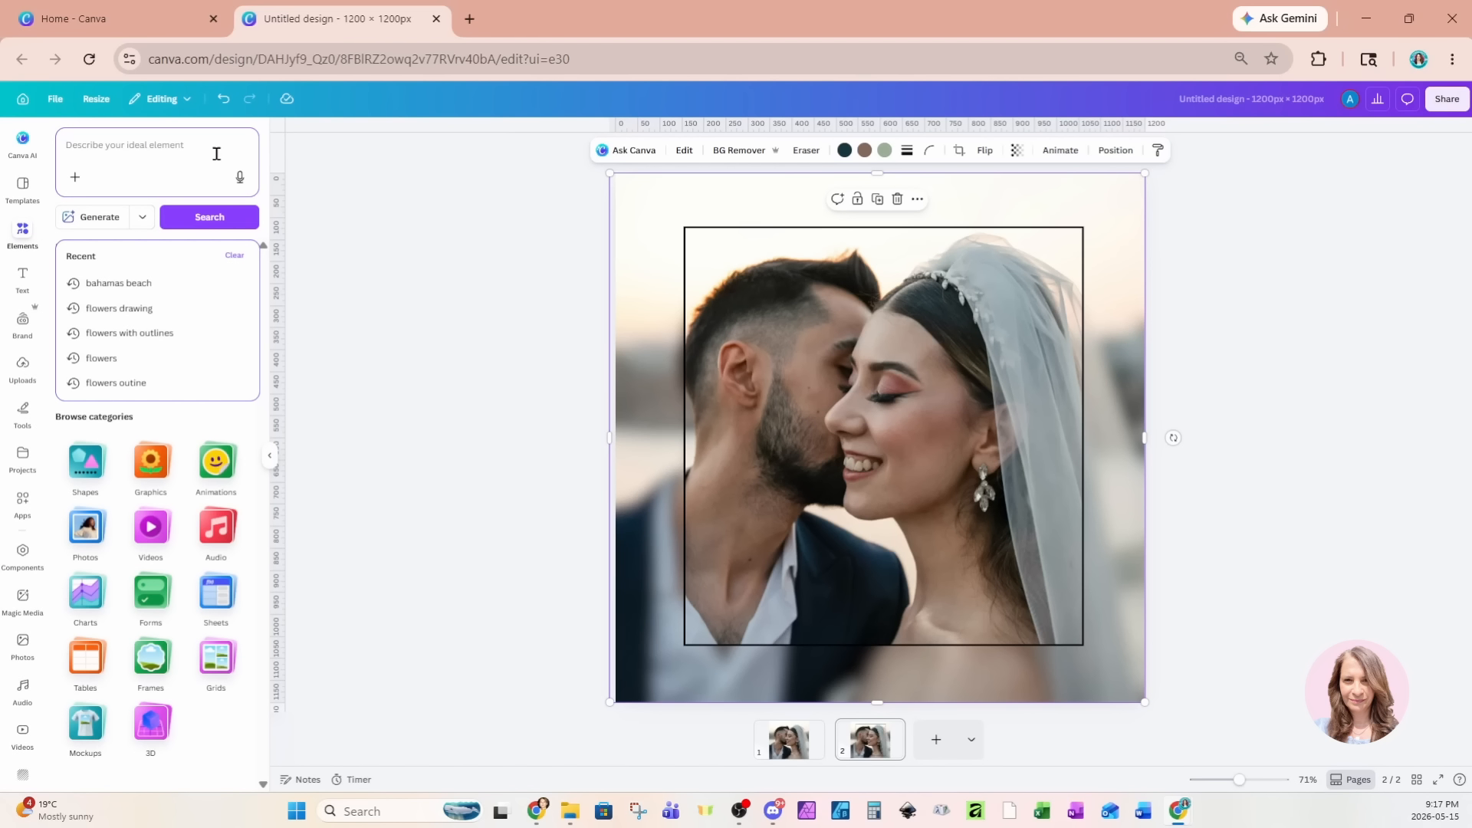
type("shadow")
key("Return")
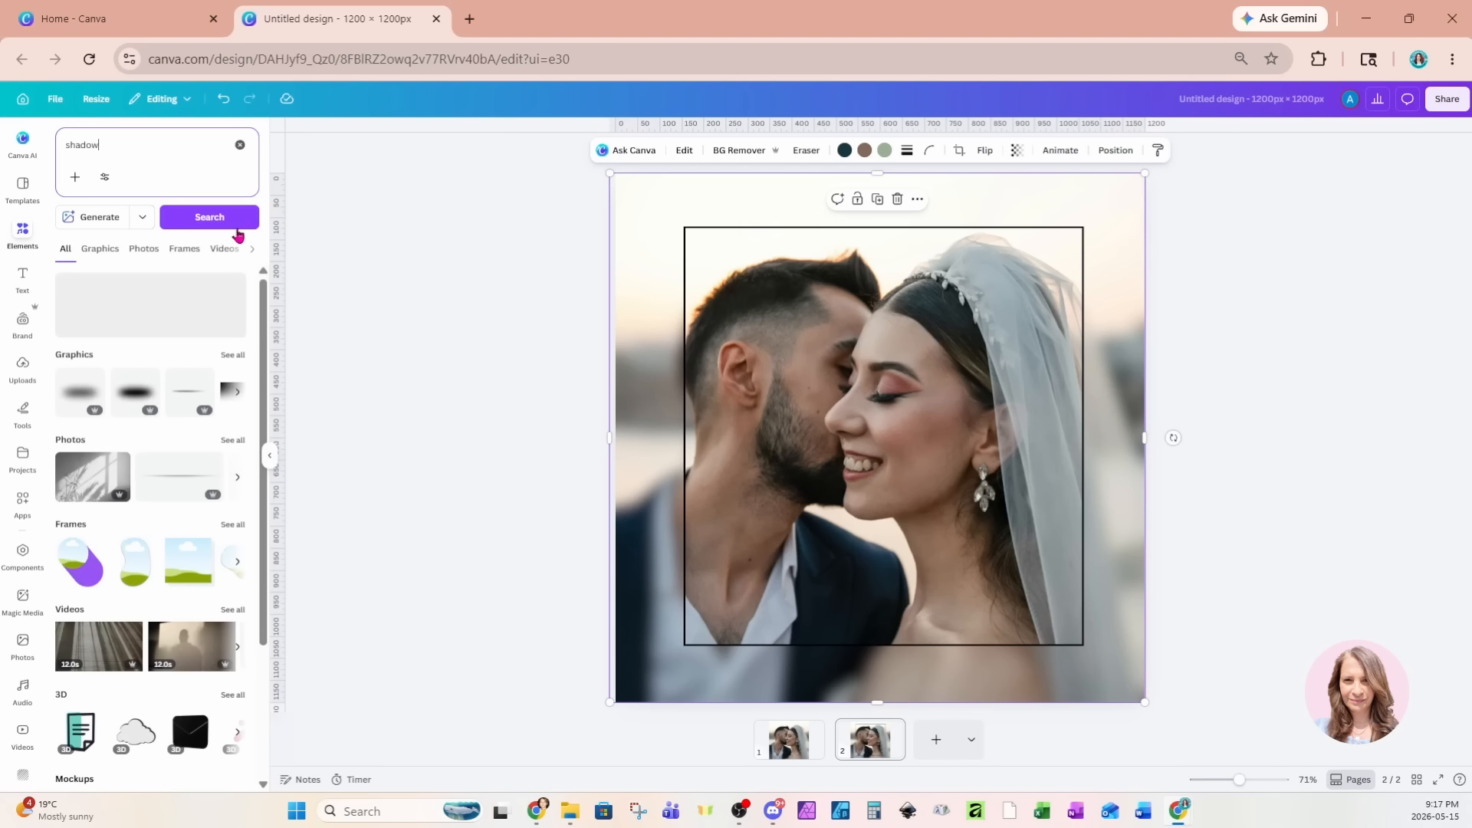
left_click(234, 356)
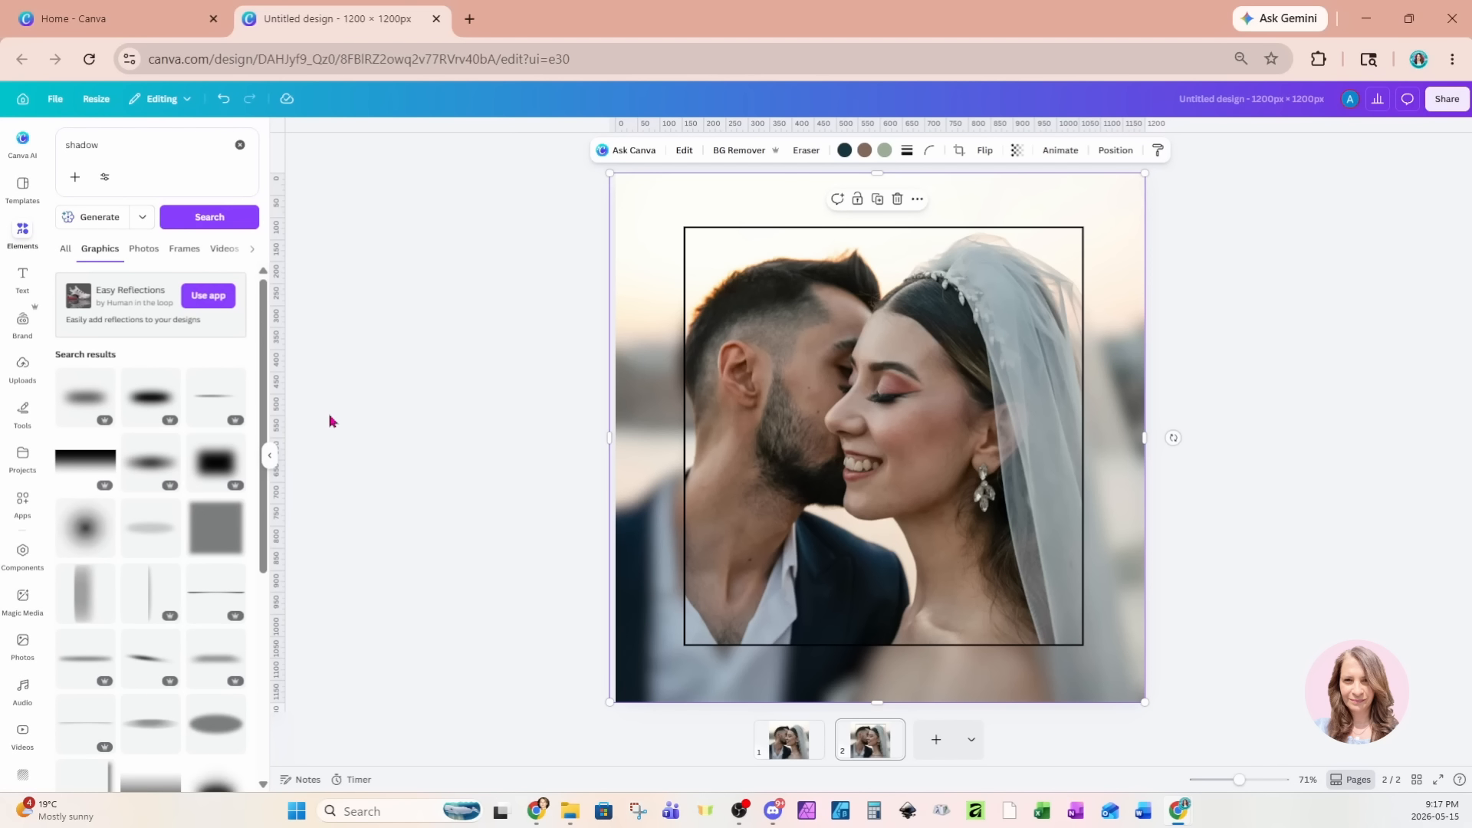
Add a thin horizontal shadow graphic and place it directly beneath the bordered photo's lower edge
left_click(221, 599)
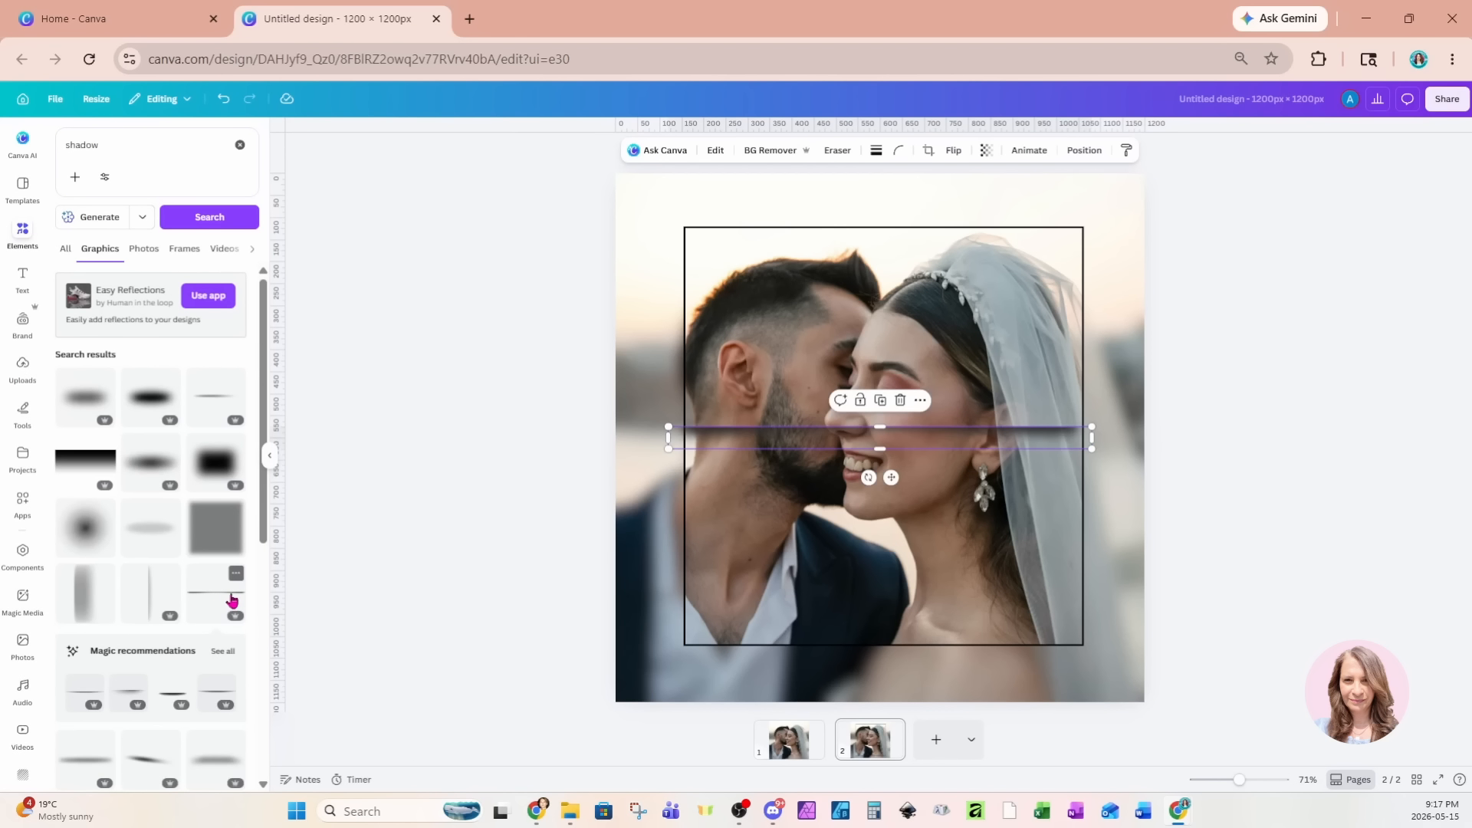
left_click_drag(992, 461, 992, 656)
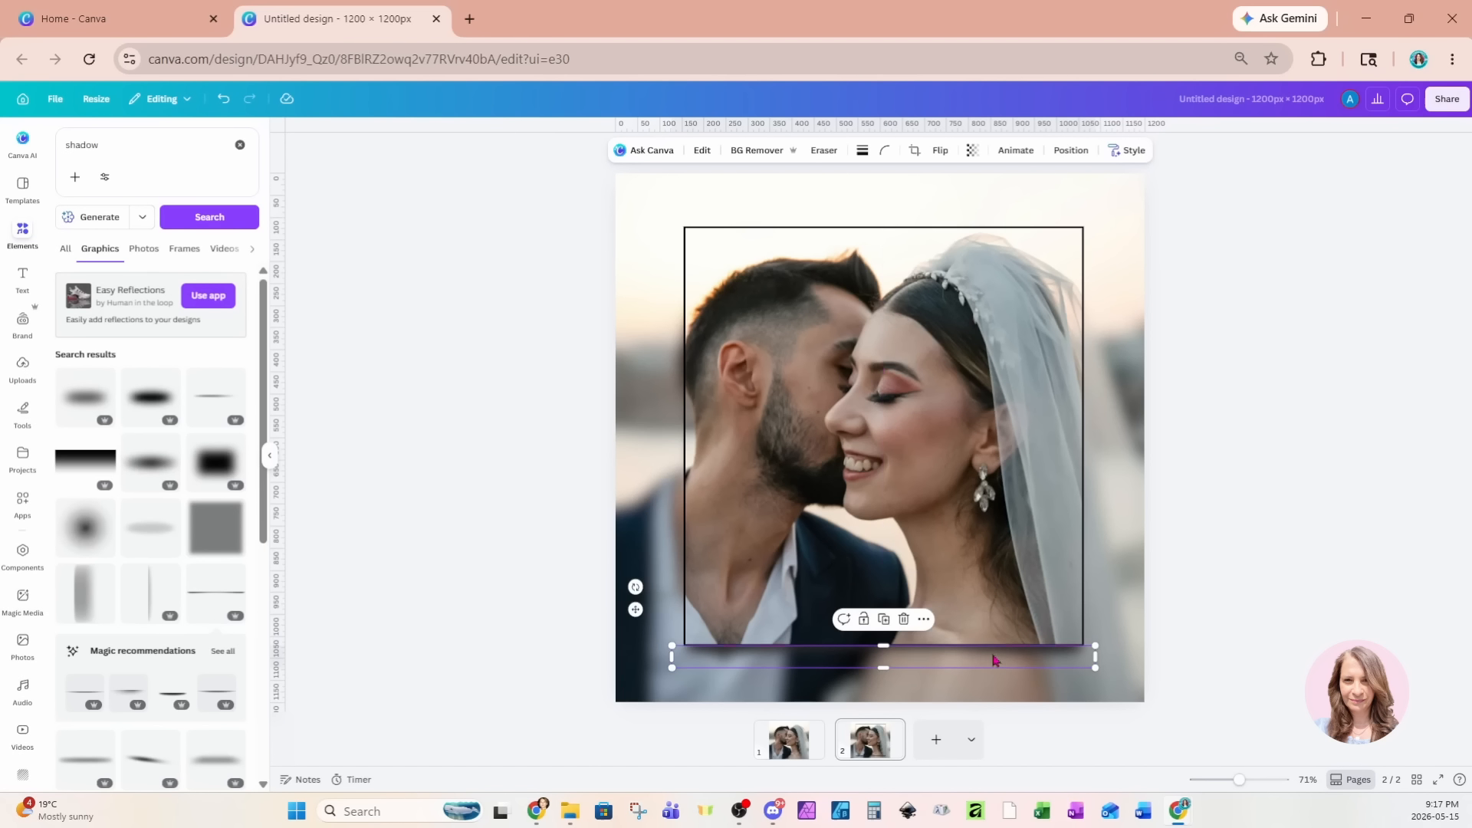
left_click(1240, 562)
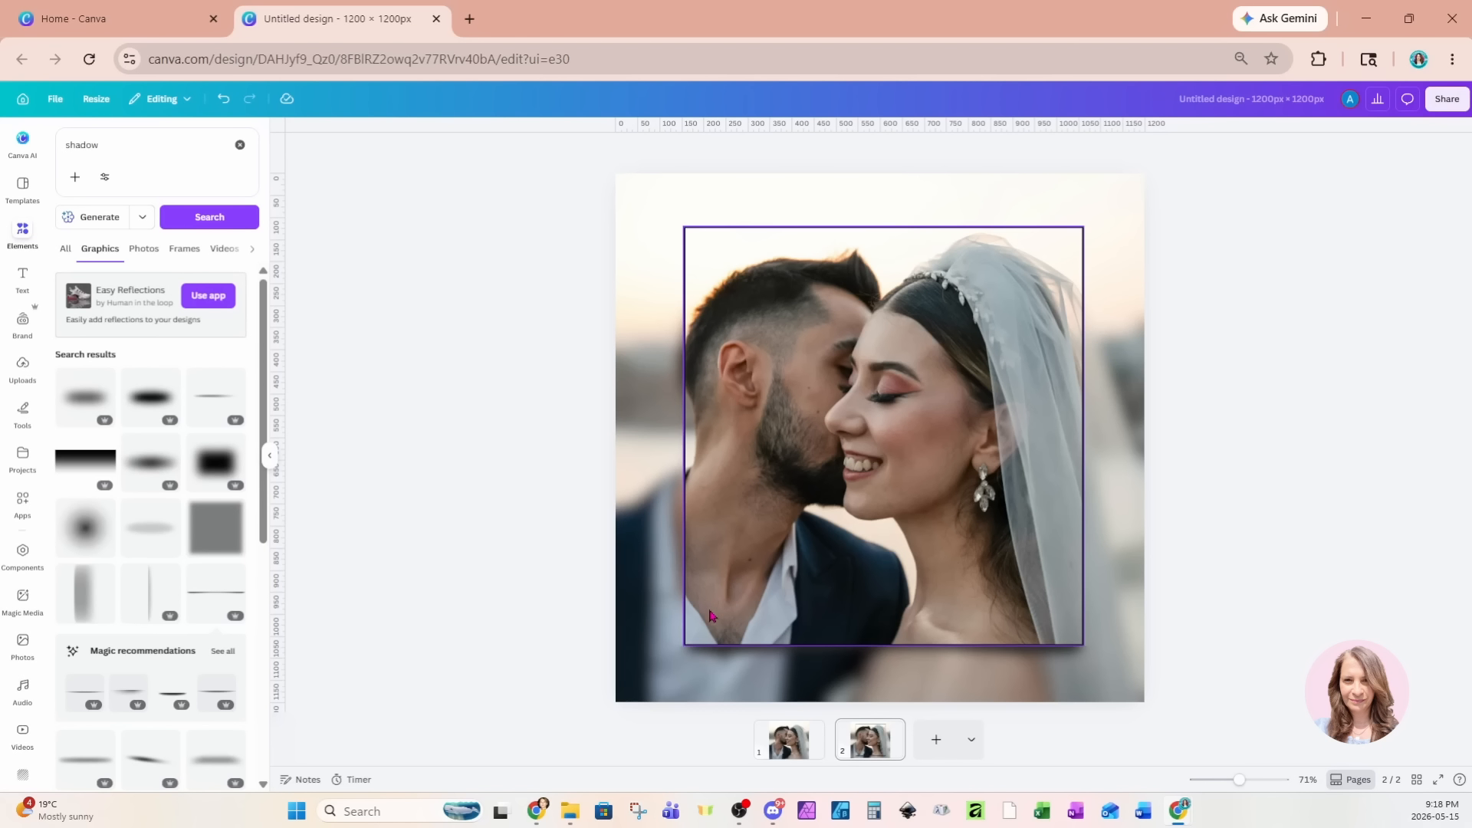
Duplicate page 2 and remove the border stroke from the cropped photo on the new third page
left_click(734, 232)
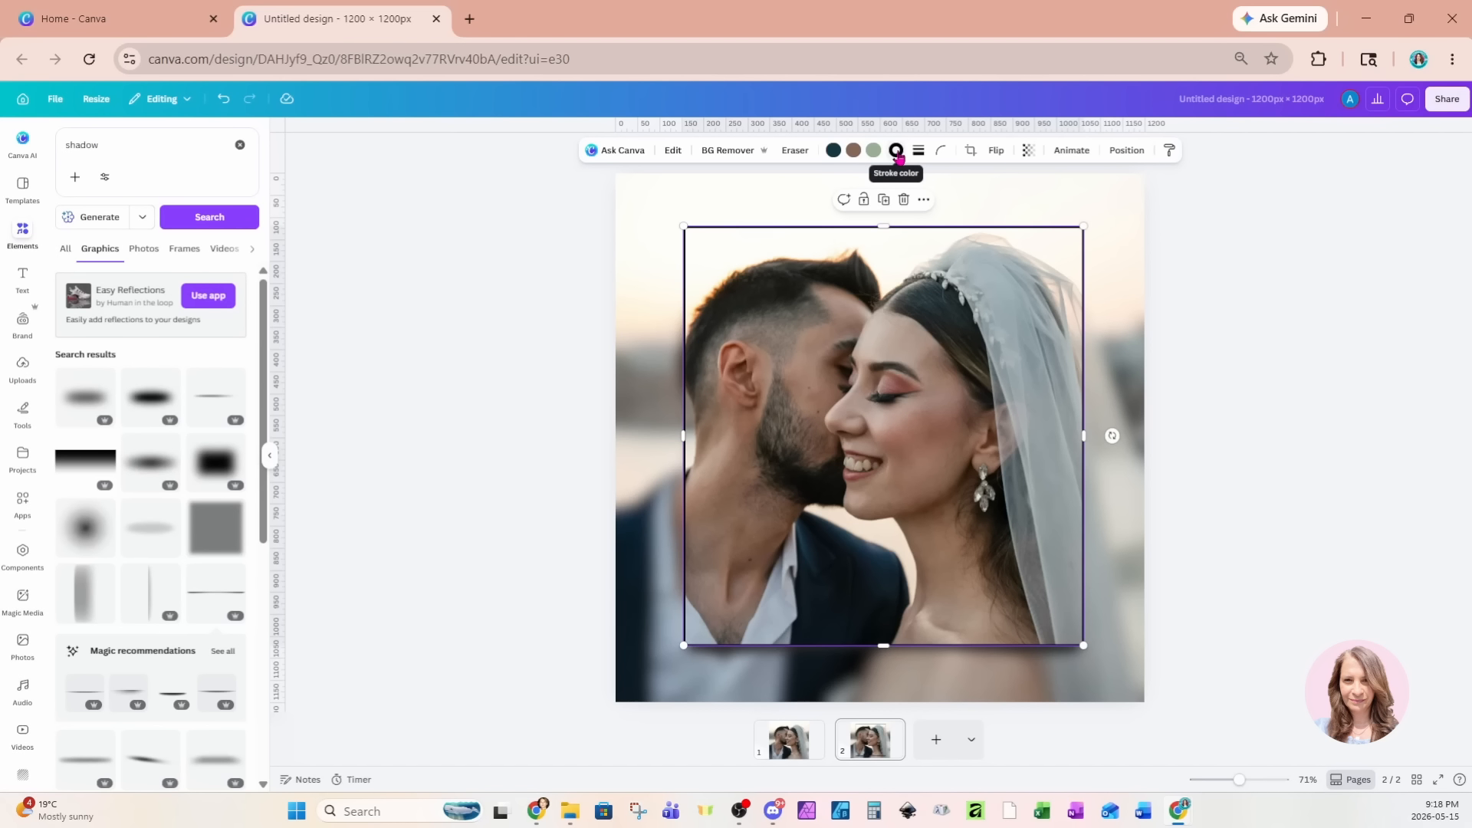
left_click(871, 752)
key("ctrl+d")
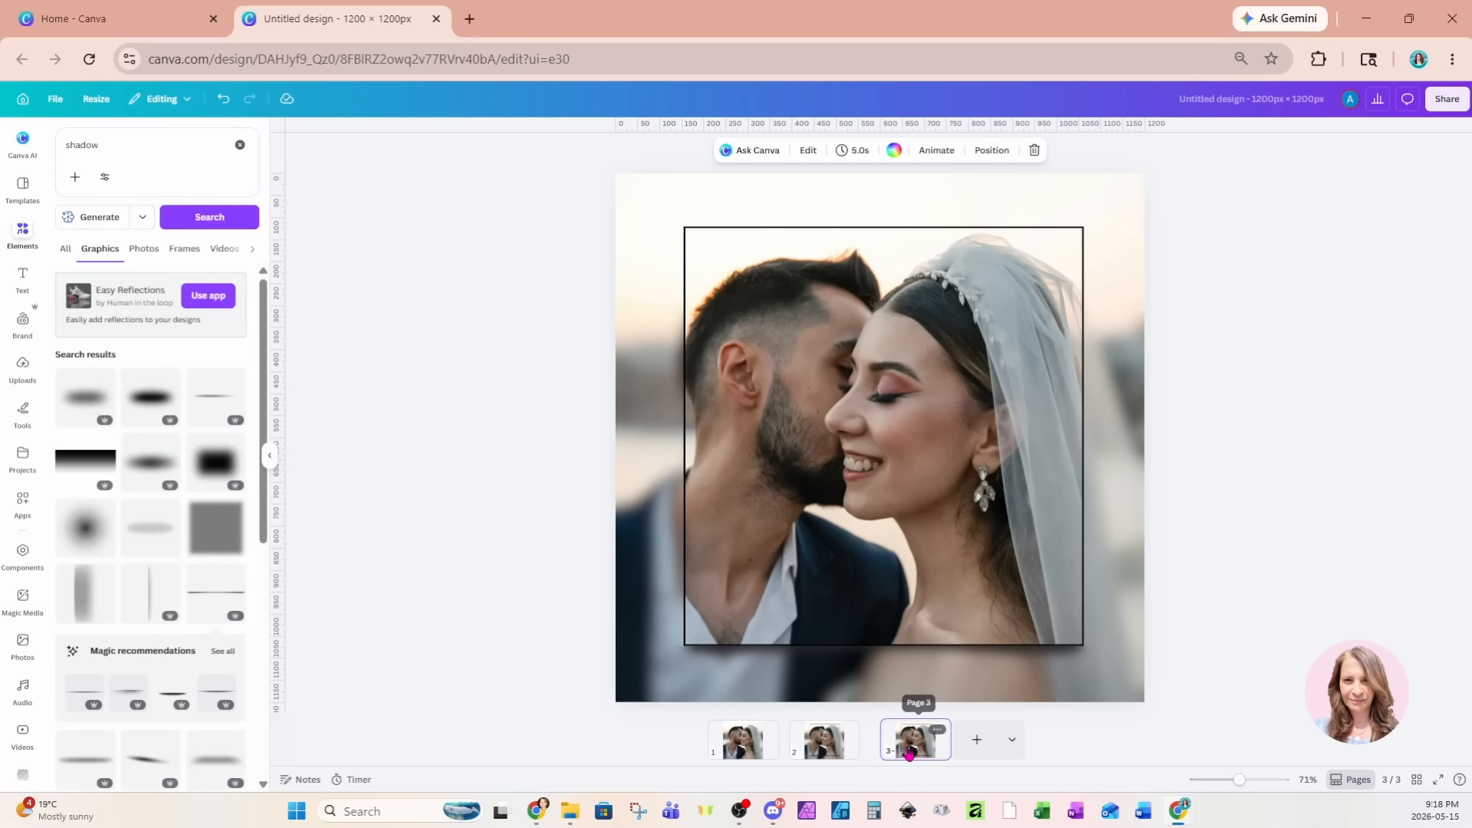
left_click(940, 529)
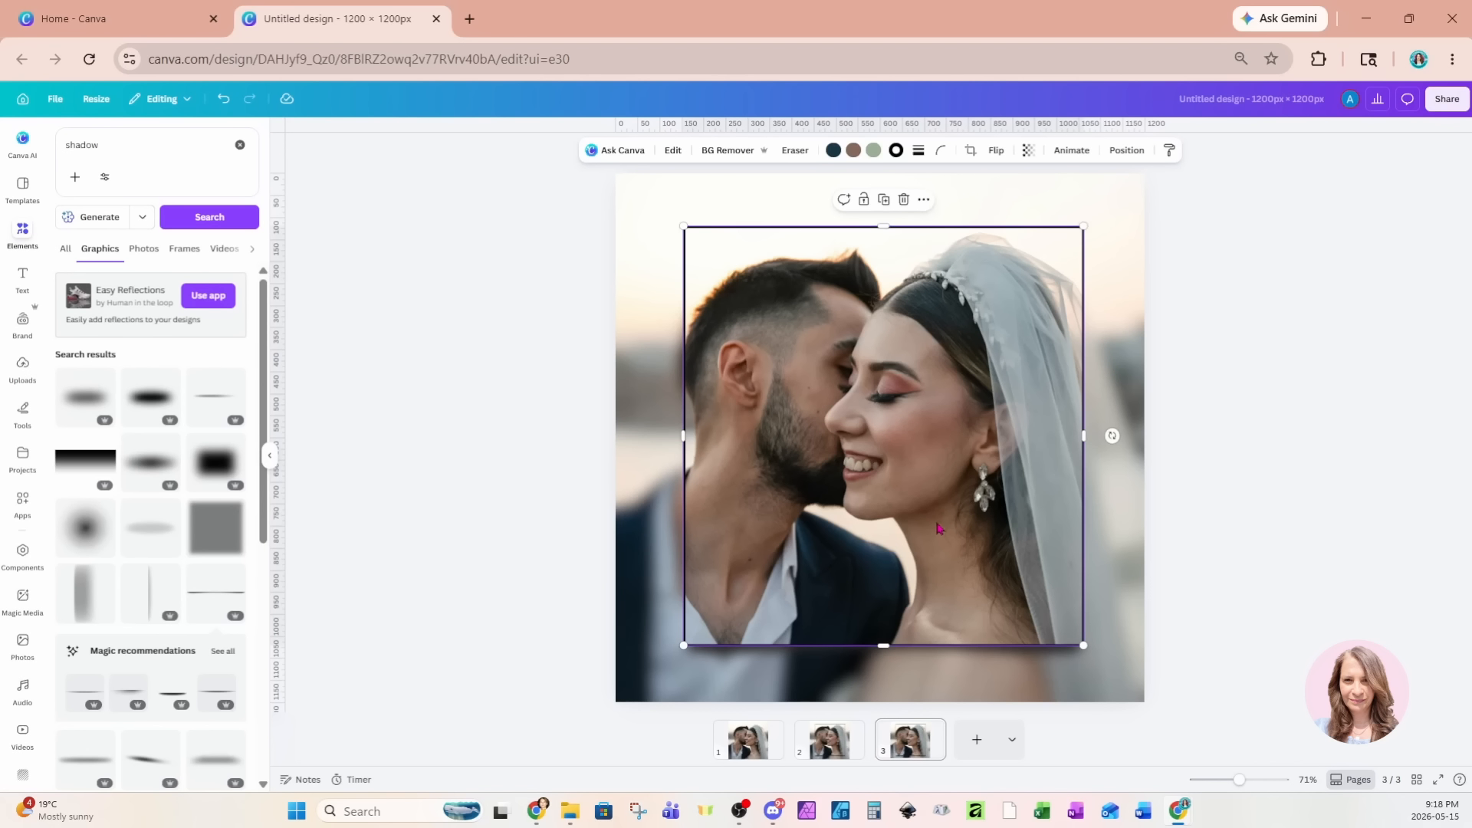
left_click(918, 151)
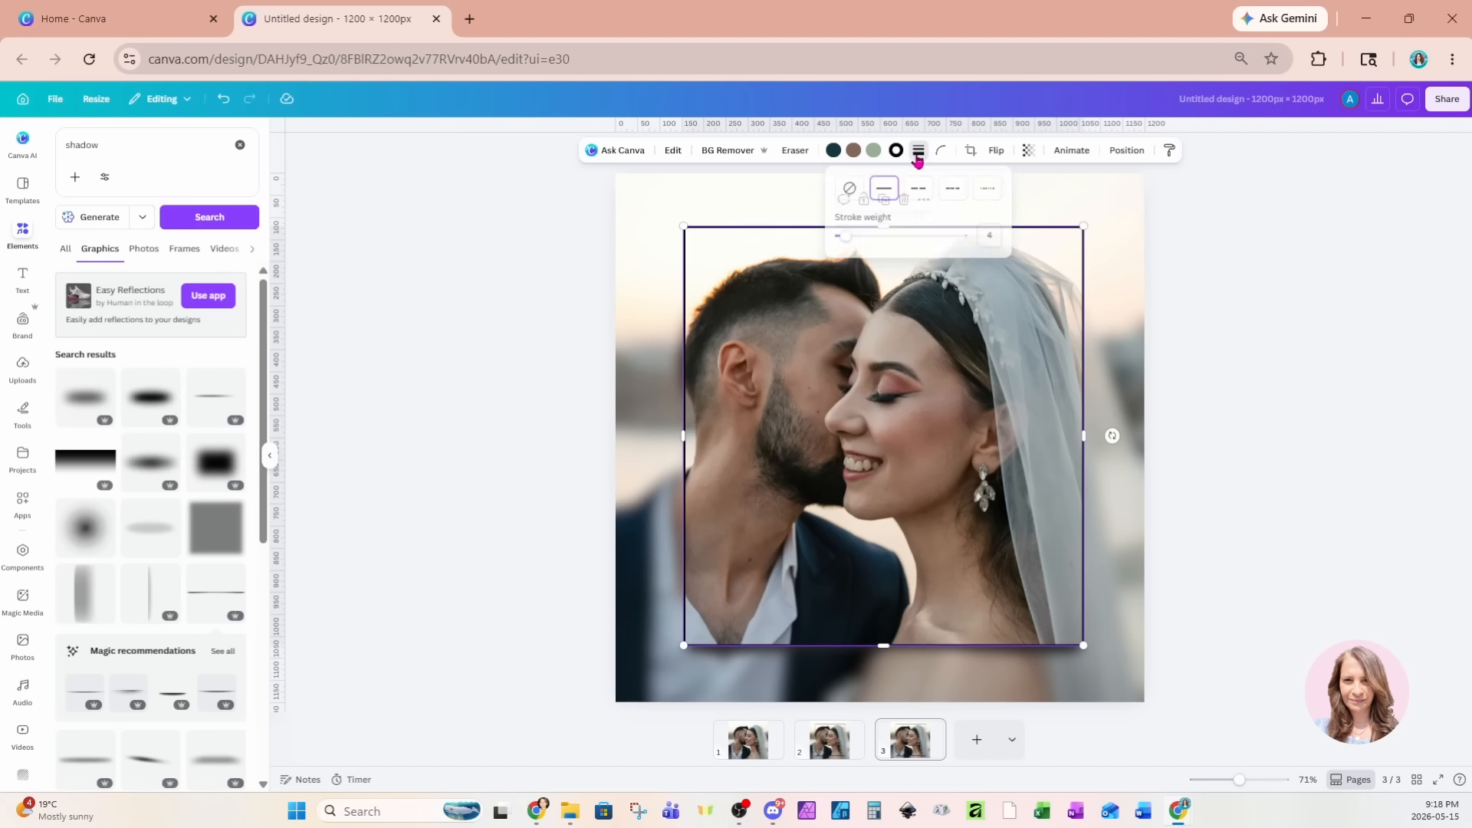
left_click(848, 187)
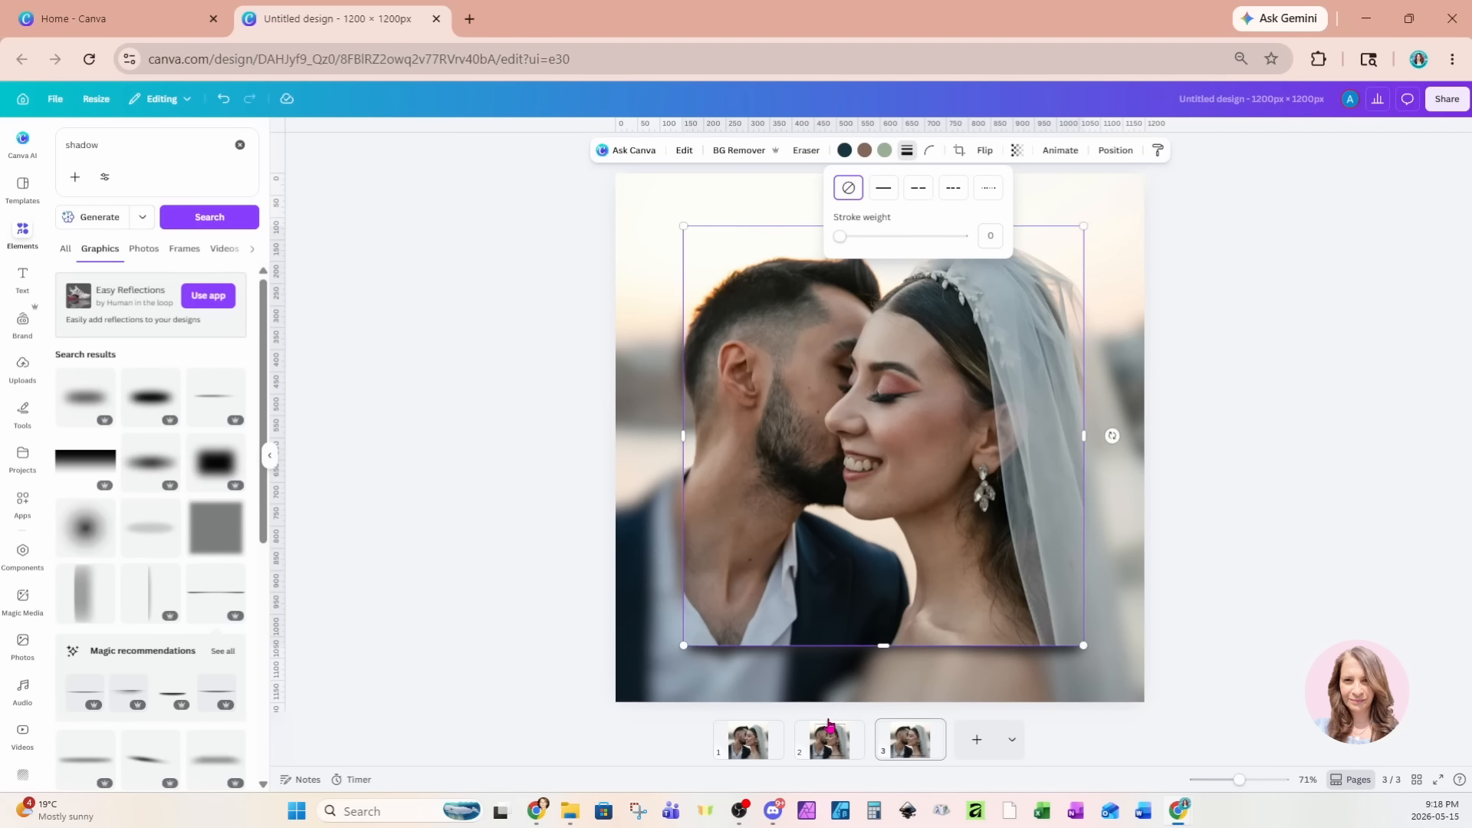
Delete the shadow graphic from page 3 and add a basic square frame from the Frames category
left_click(825, 667)
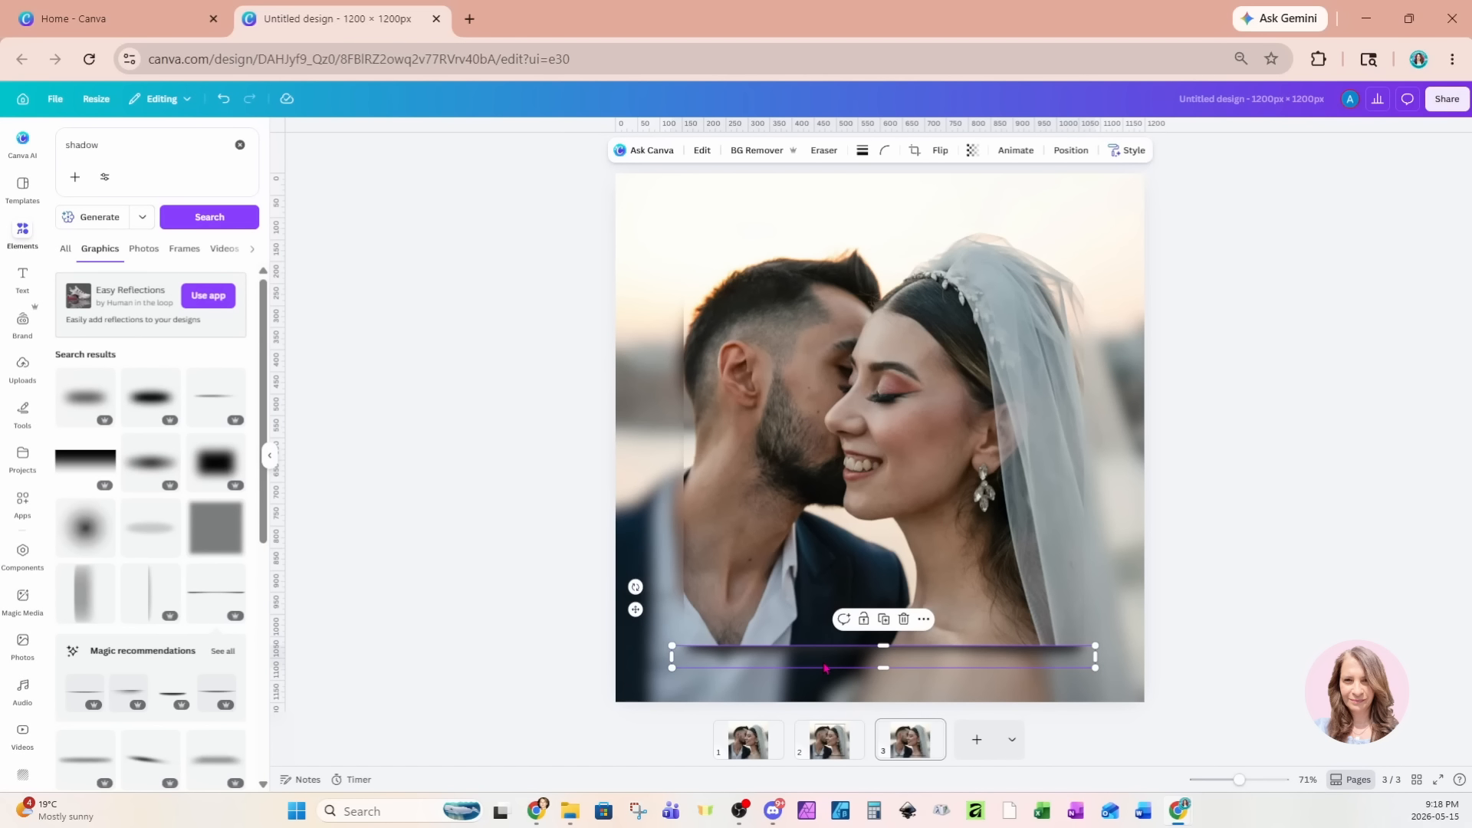
key("Escape")
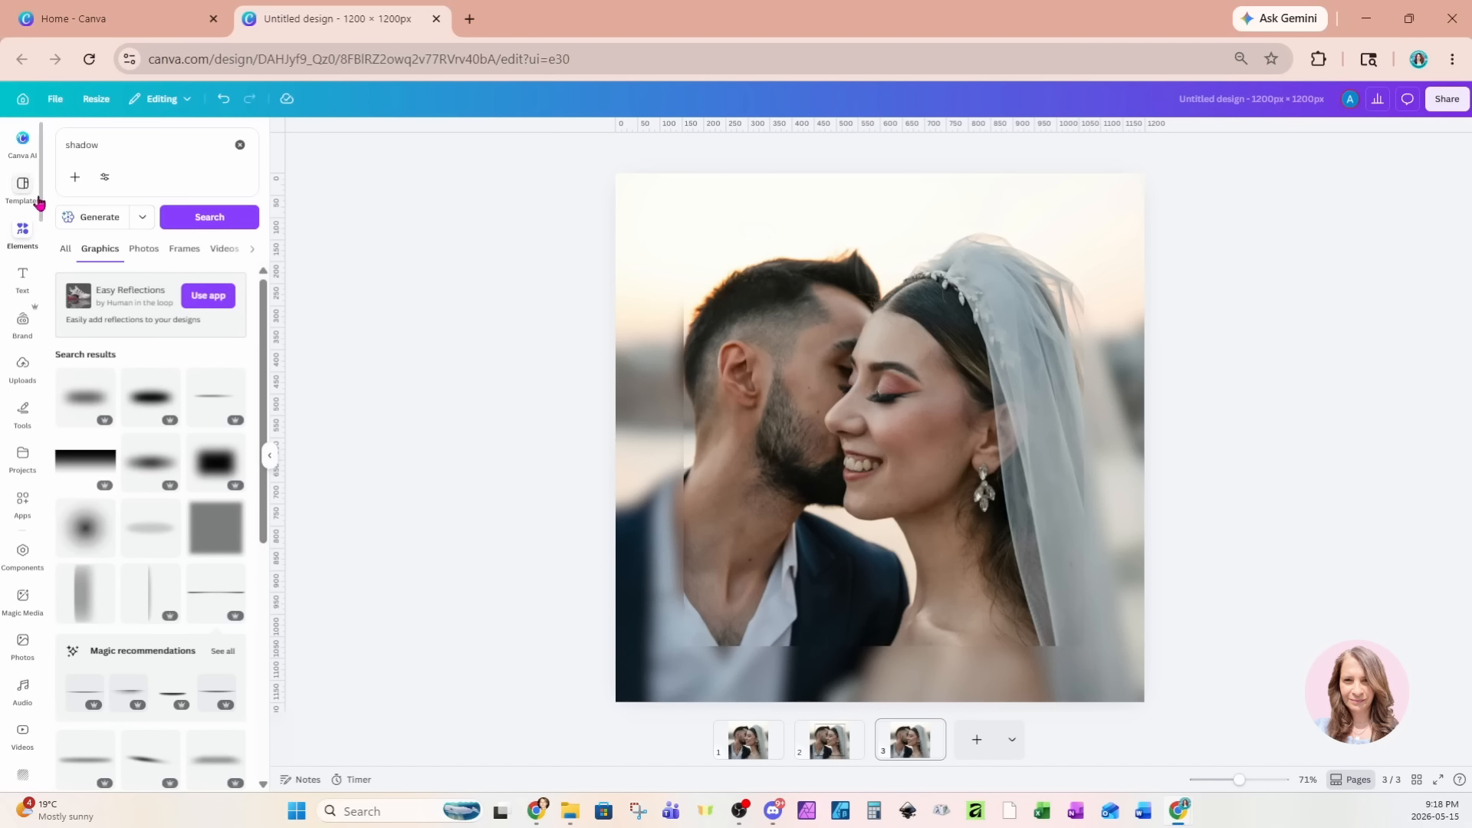
left_click(240, 146)
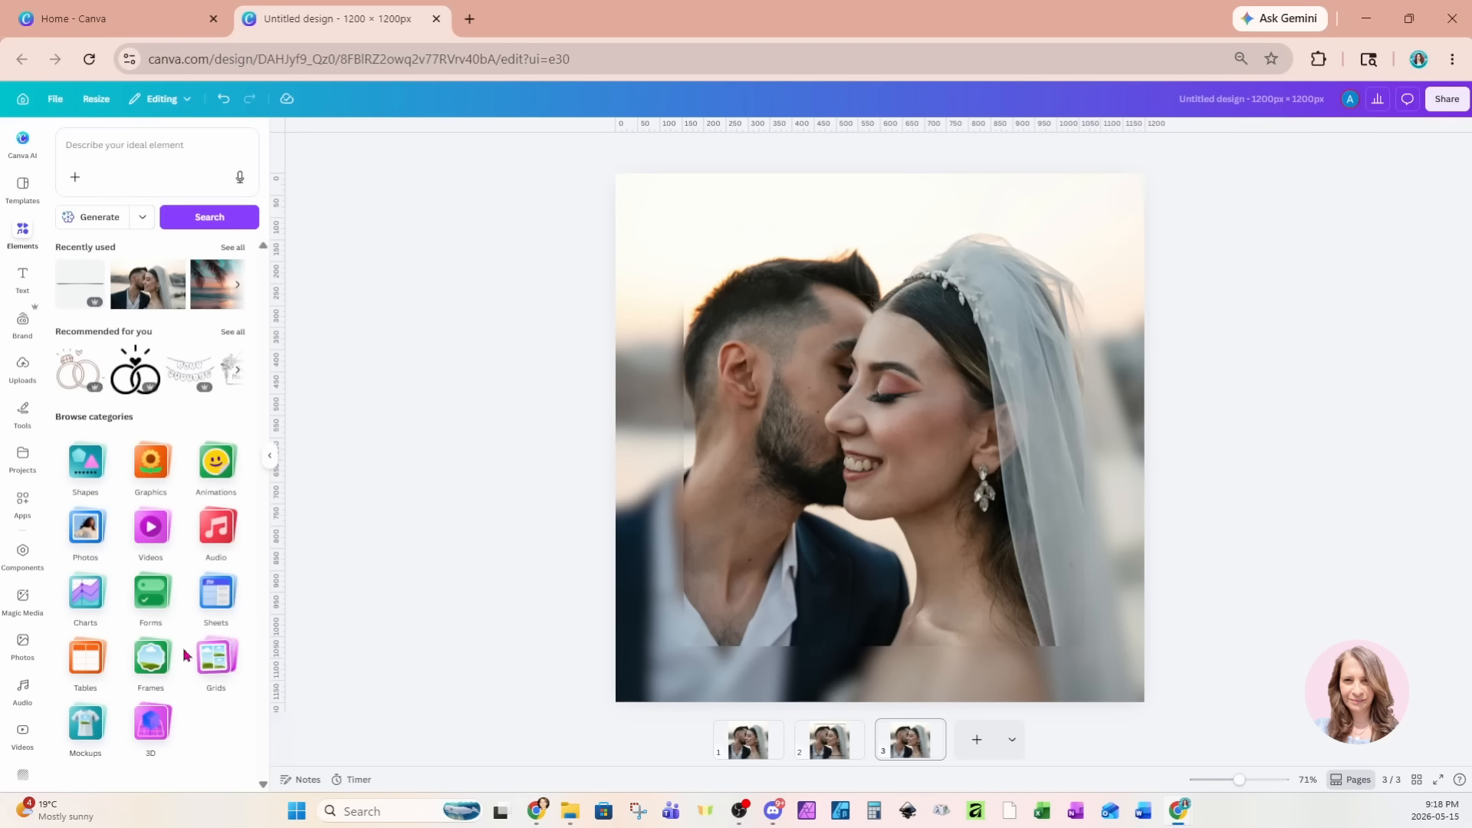
left_click(151, 659)
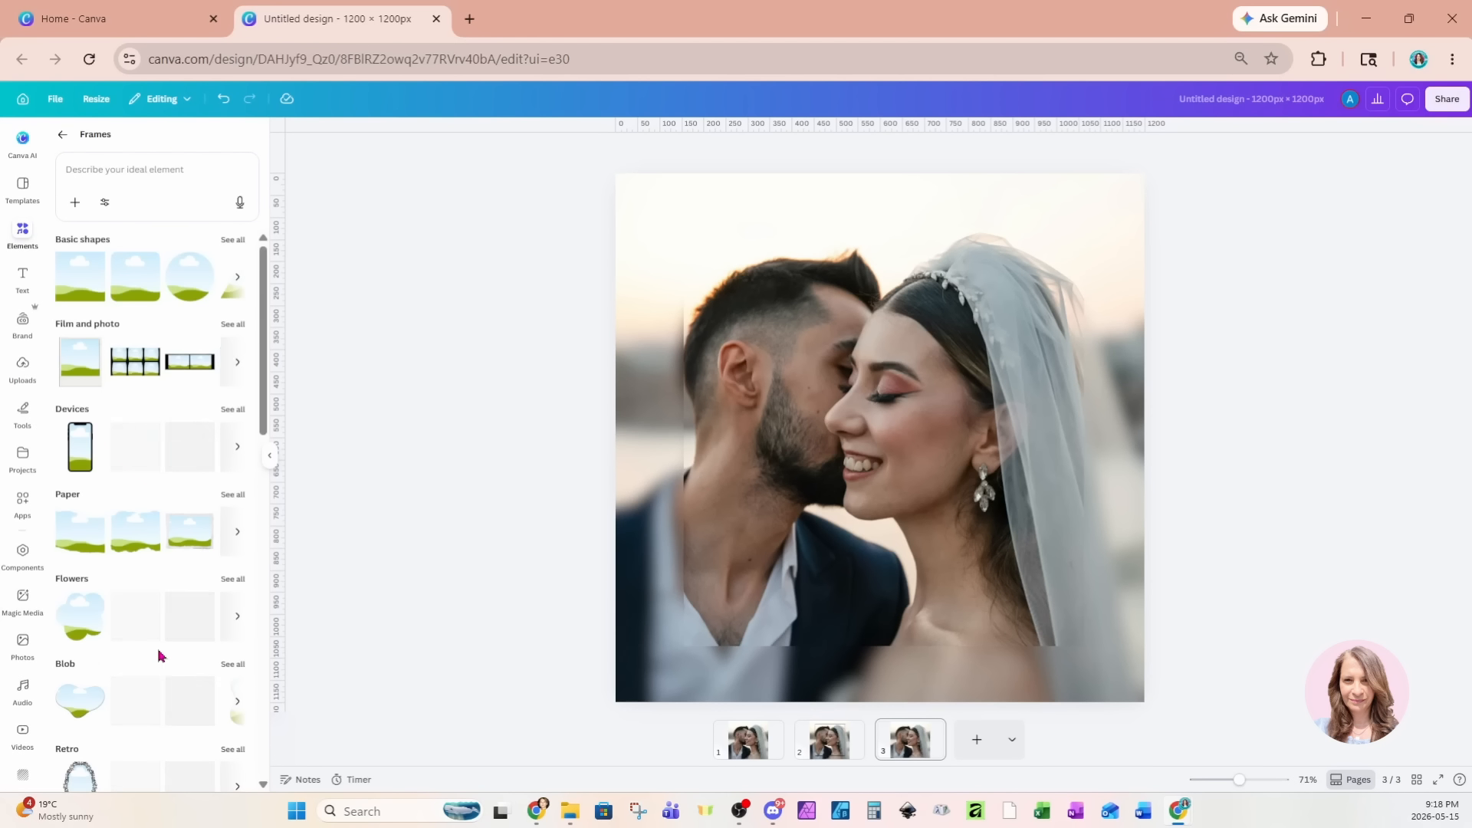
left_click(76, 290)
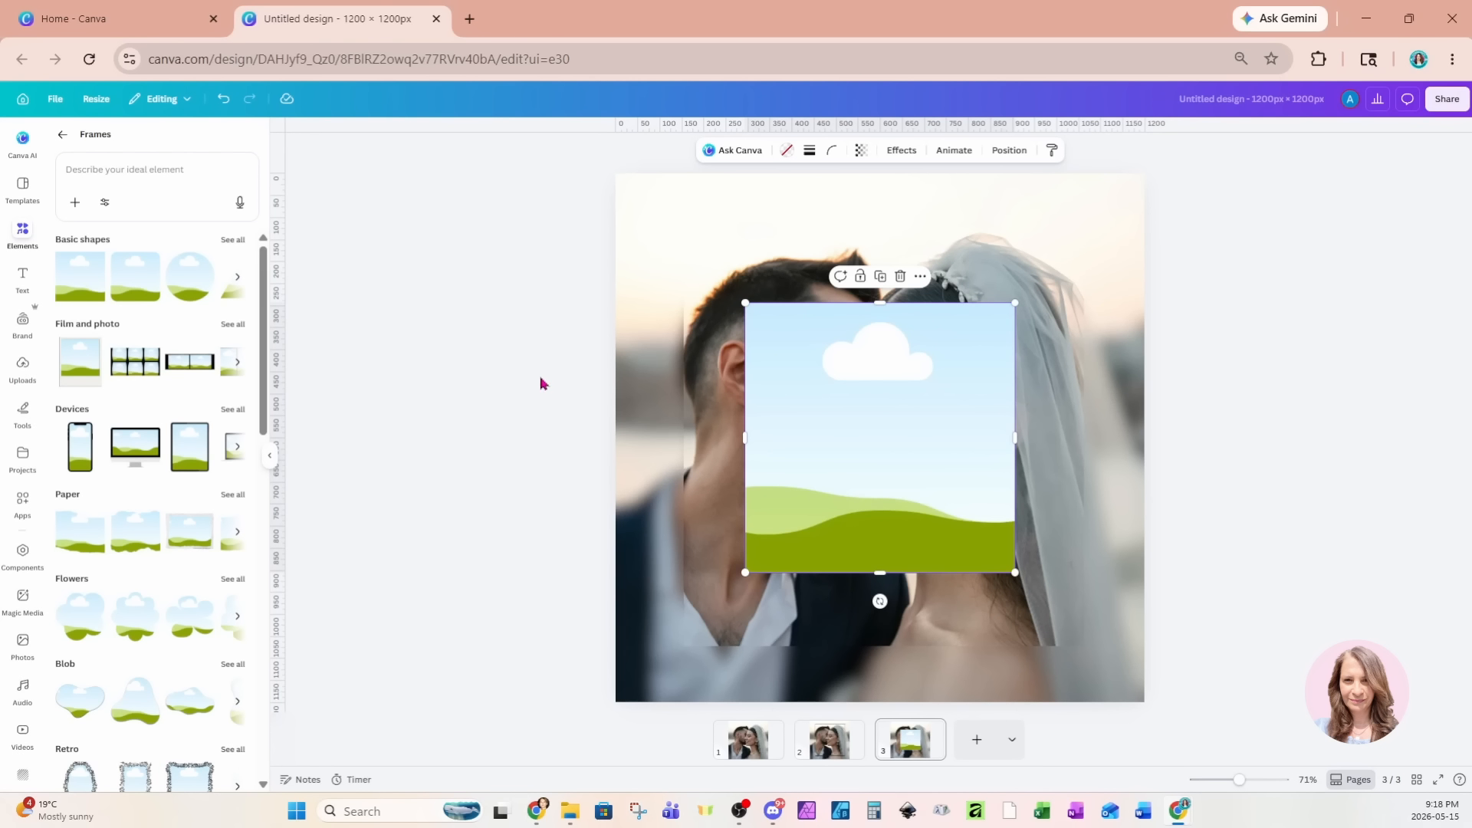
Place the cropped photo into the square frame, enlarge the frame over the blurred background and centre it on the page
left_click_drag(688, 404, 753, 416)
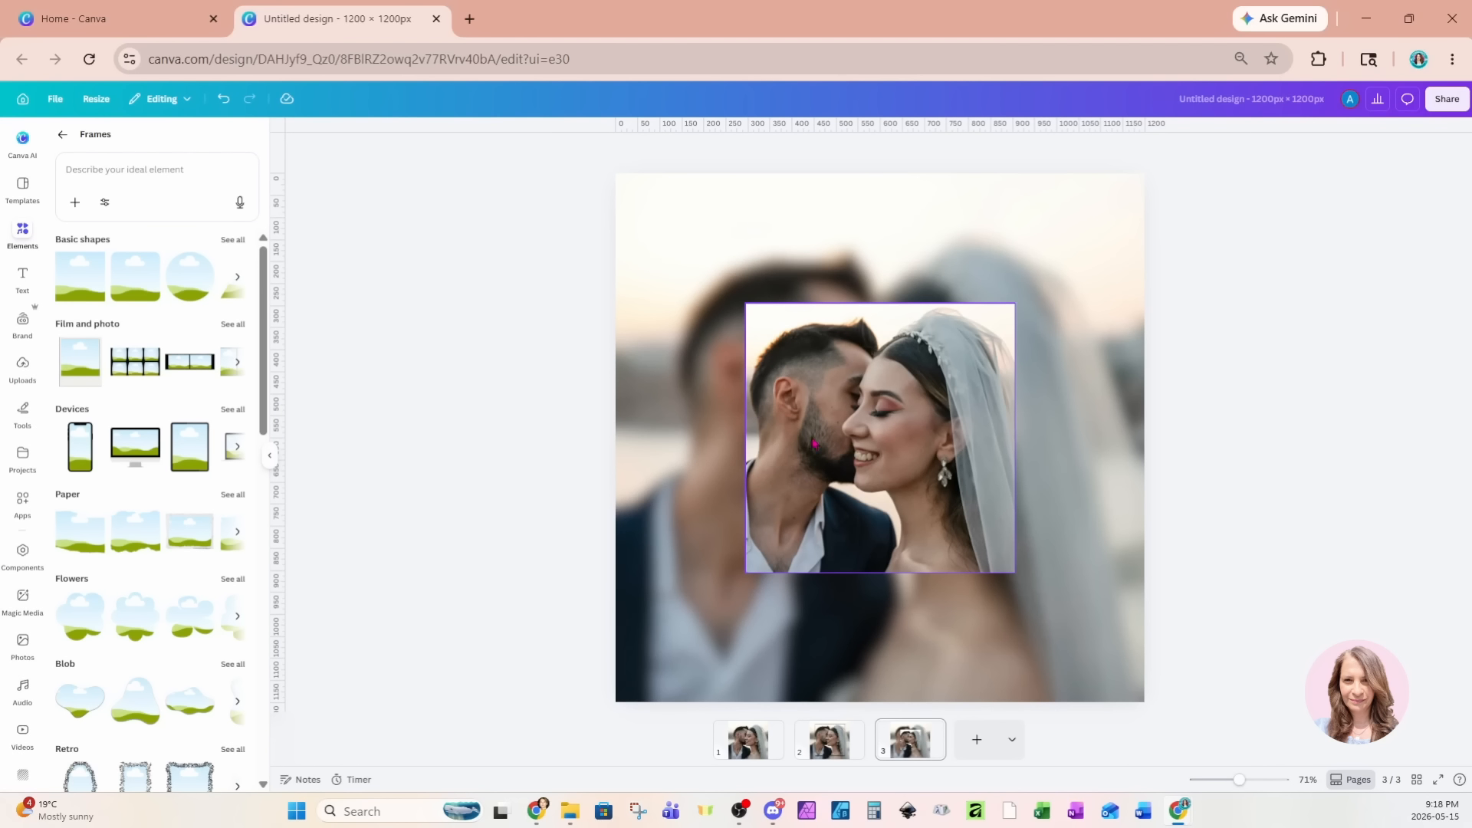
left_click(858, 464)
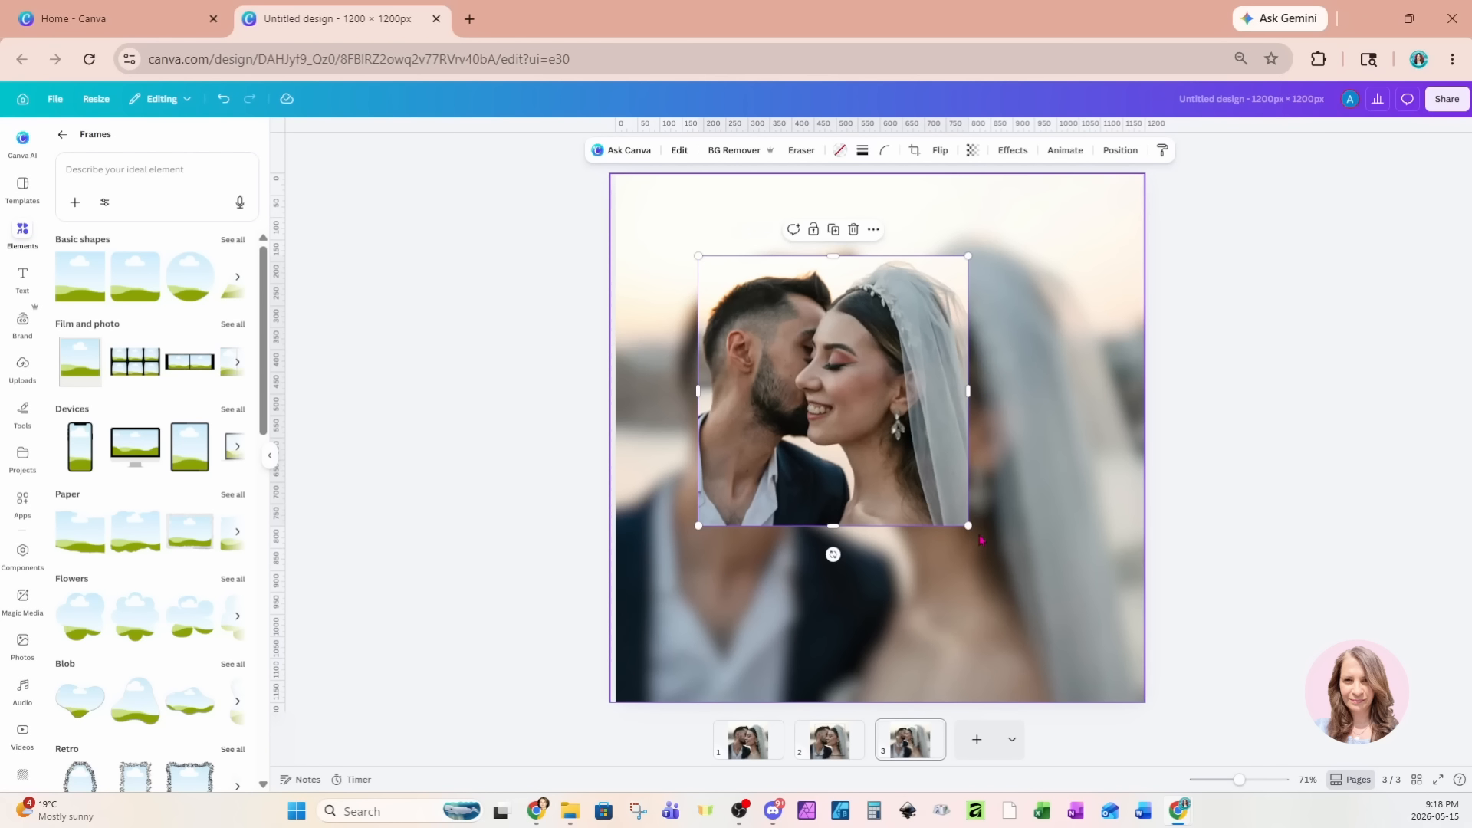
left_click_drag(974, 534, 1102, 662)
left_click_drag(1035, 602, 973, 567)
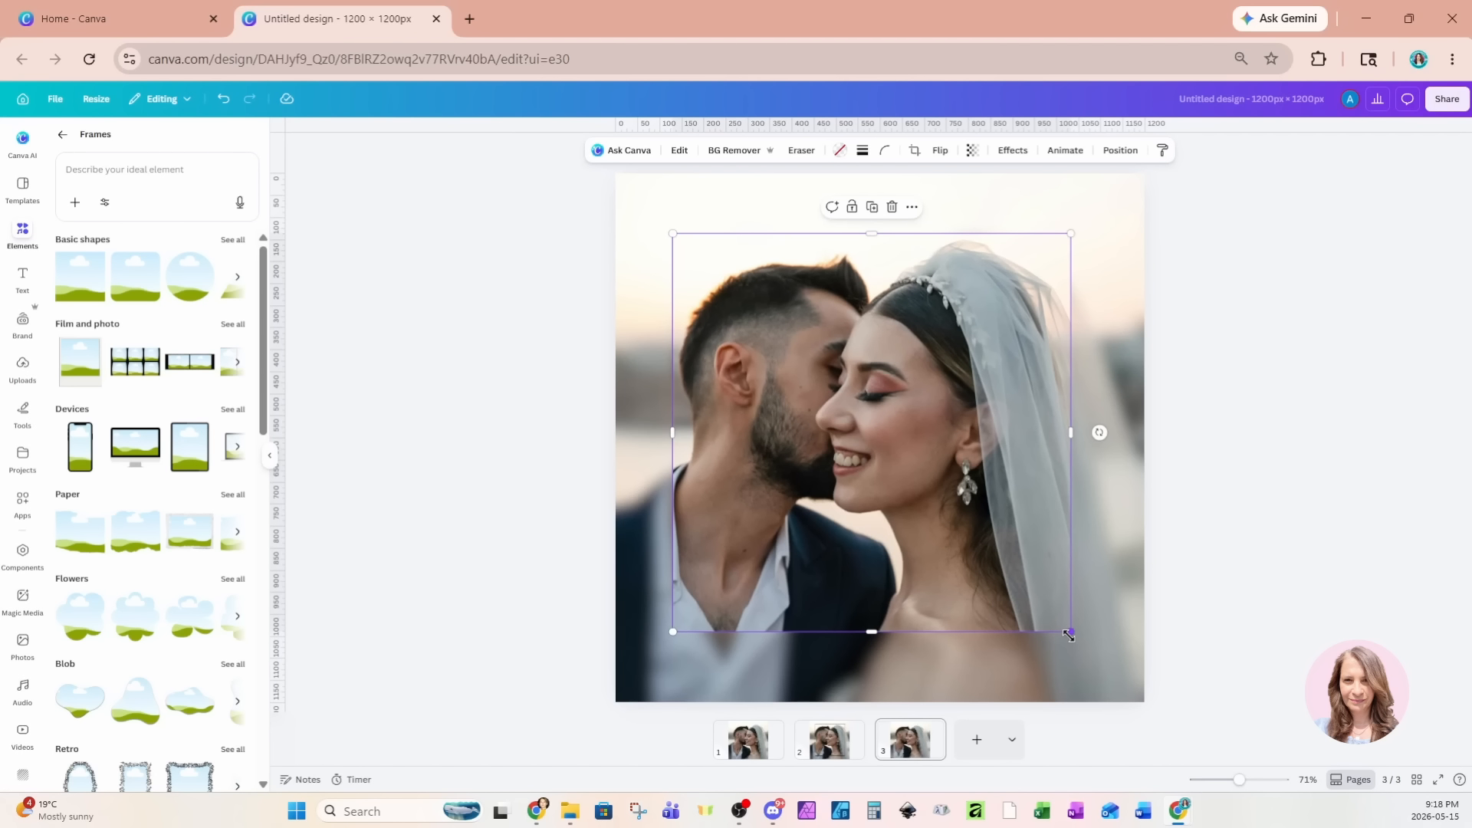
left_click_drag(1071, 634, 1097, 658)
left_click_drag(1031, 618, 1025, 606)
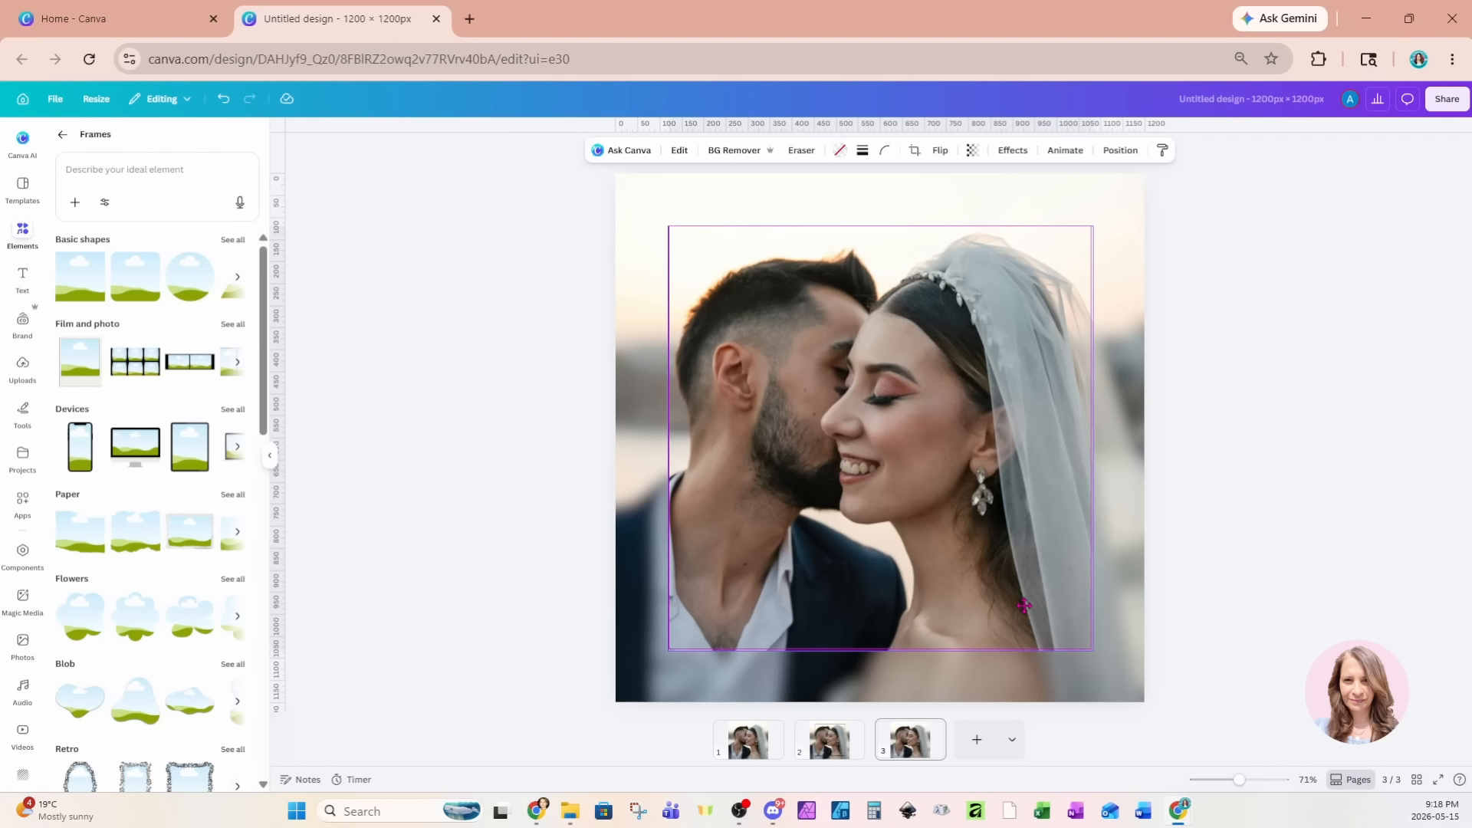
left_click_drag(1026, 605, 1026, 606)
left_click(1338, 482)
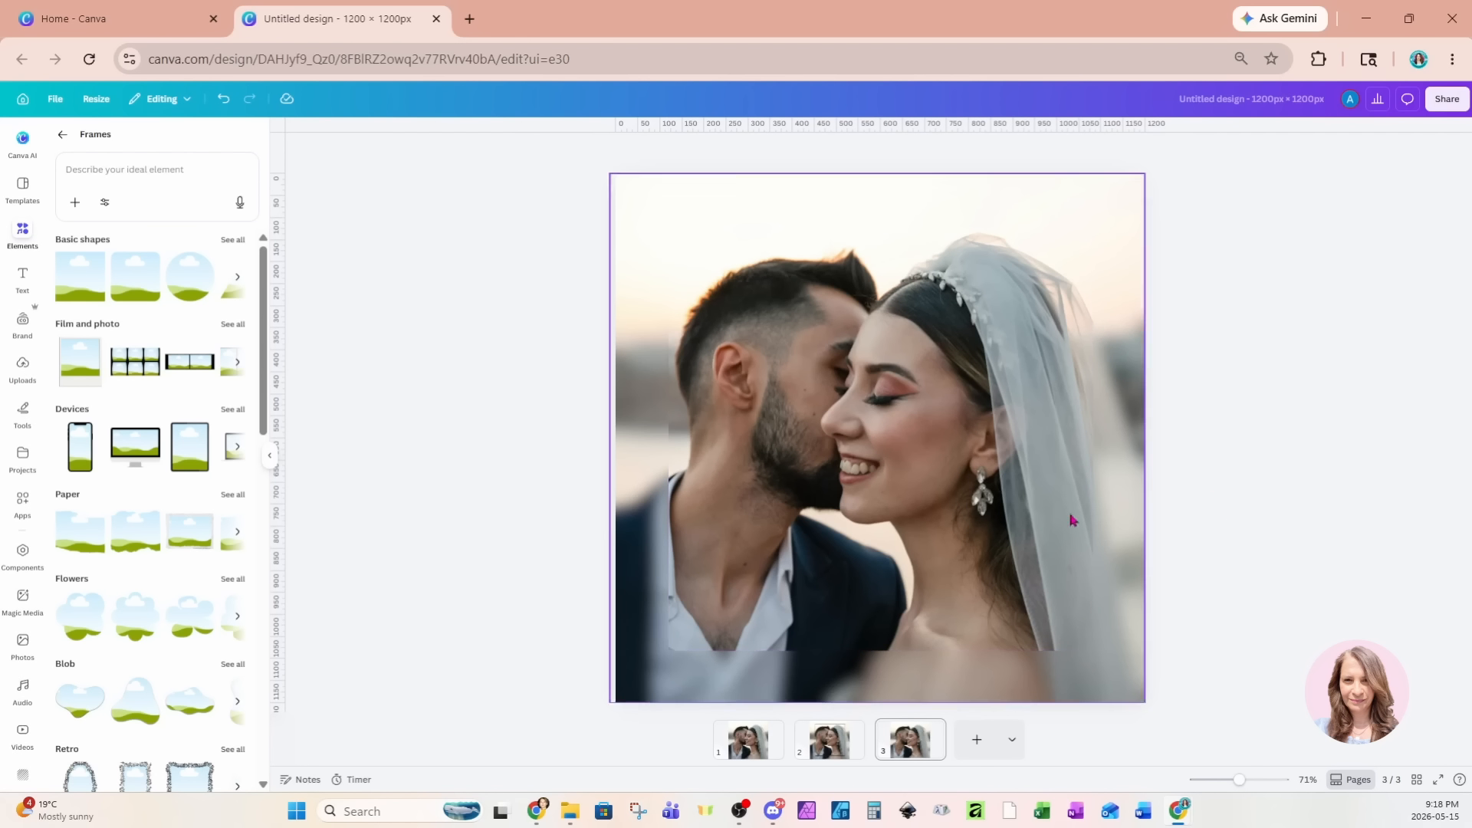
Apply the Drop shadow effect to the framed photo on page 3
left_click(1008, 523)
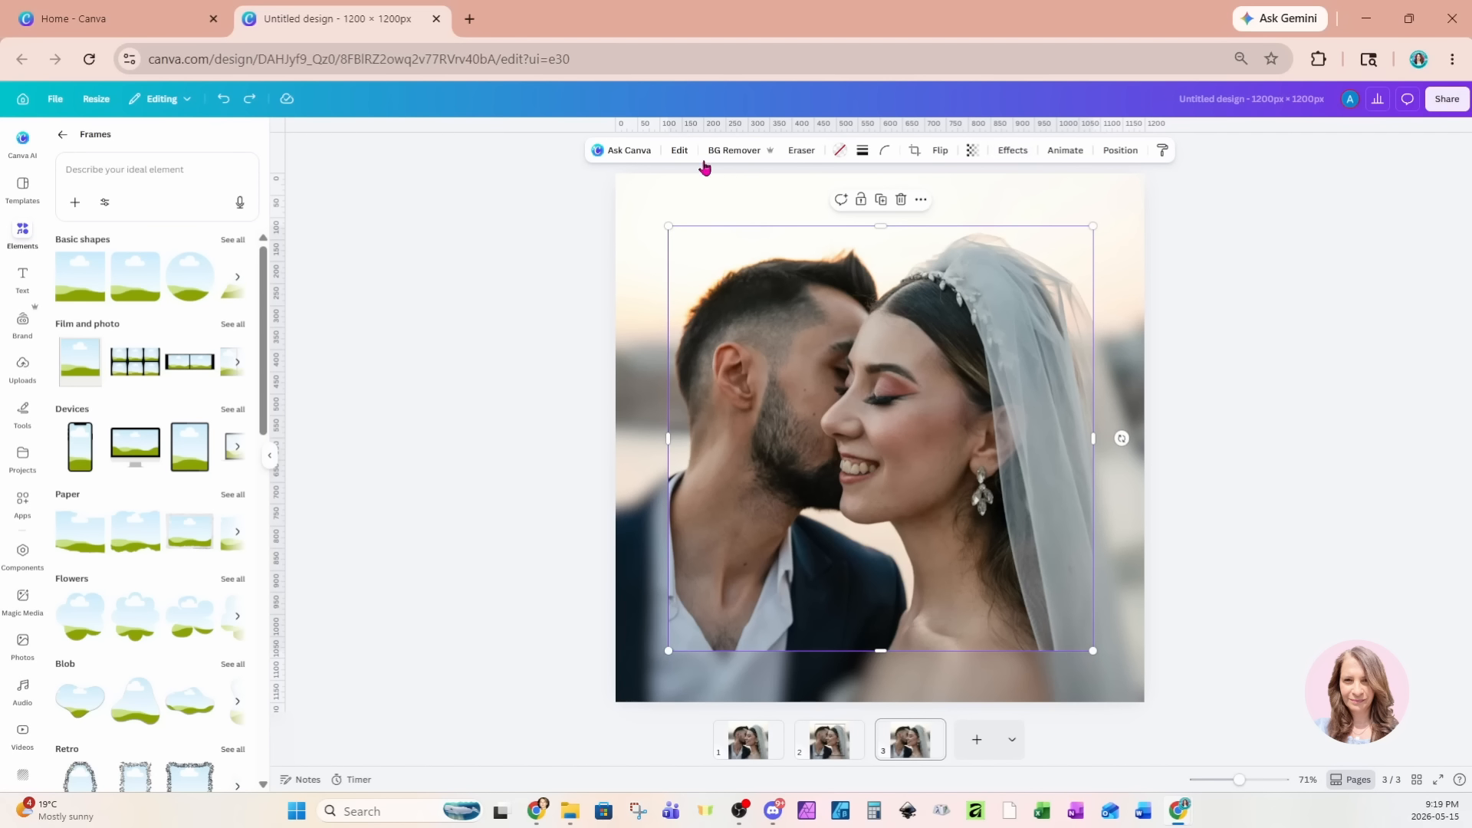
left_click(1017, 152)
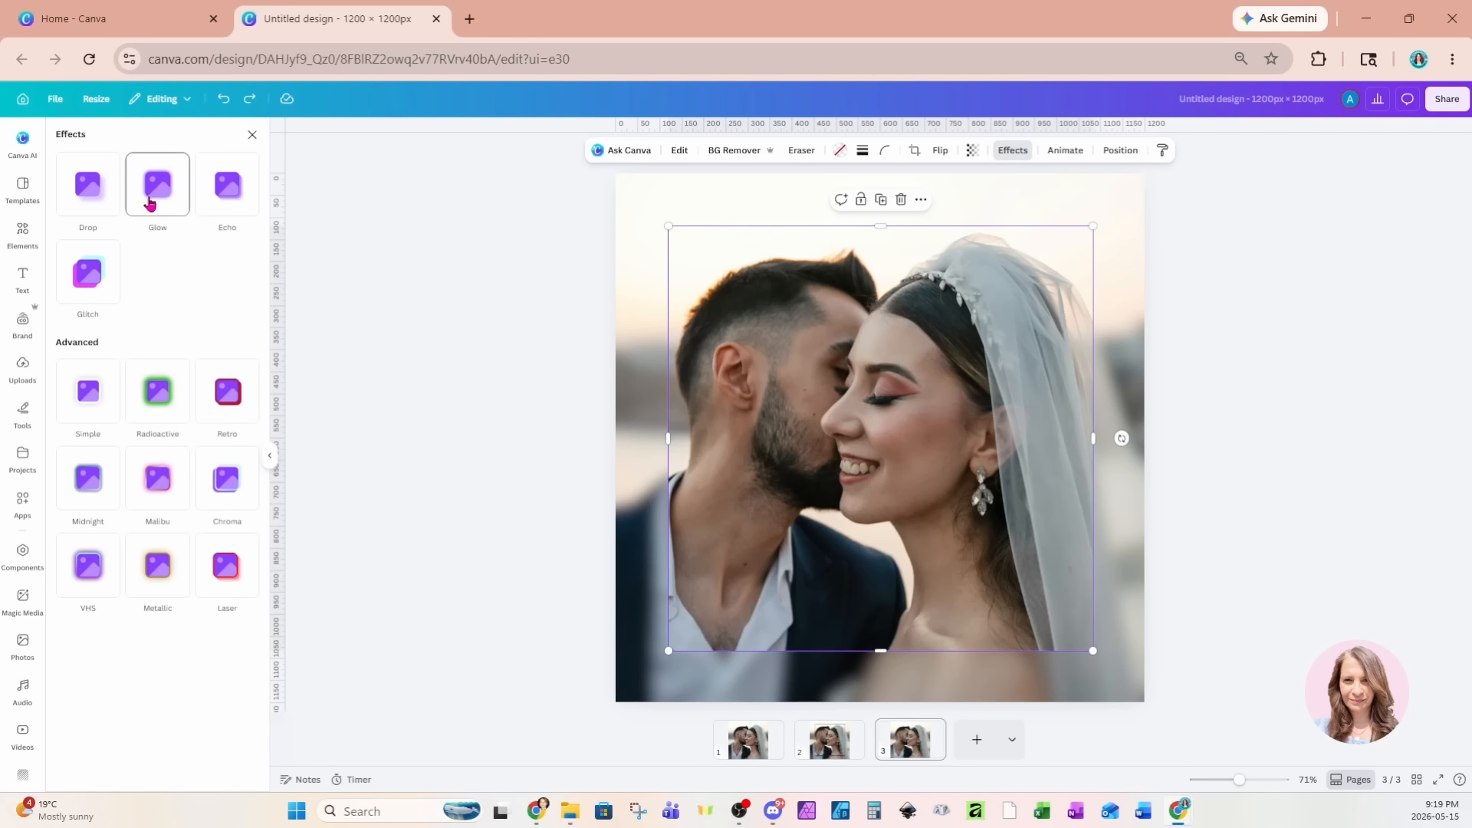
left_click(94, 195)
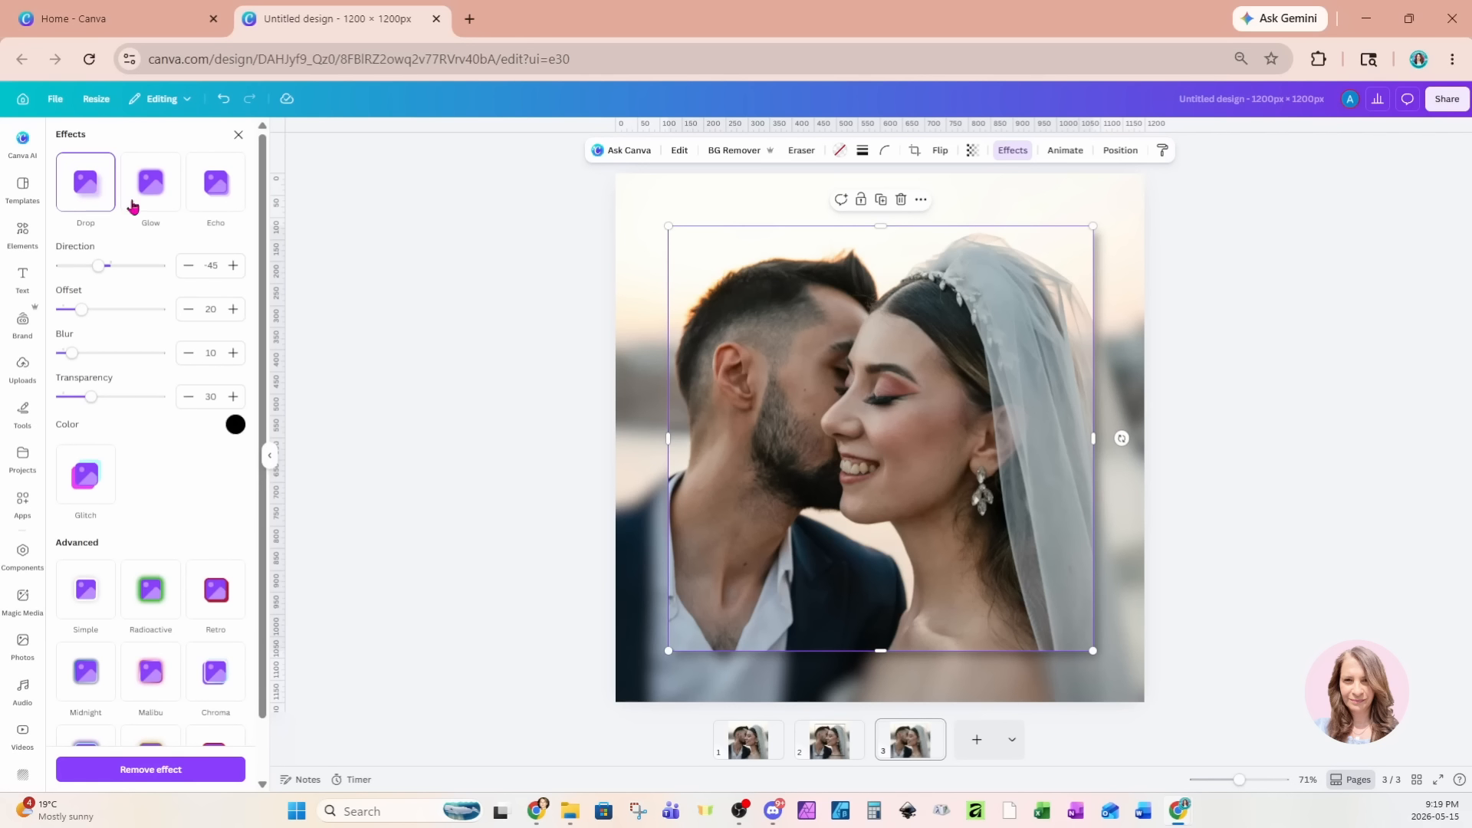
left_click(1130, 592)
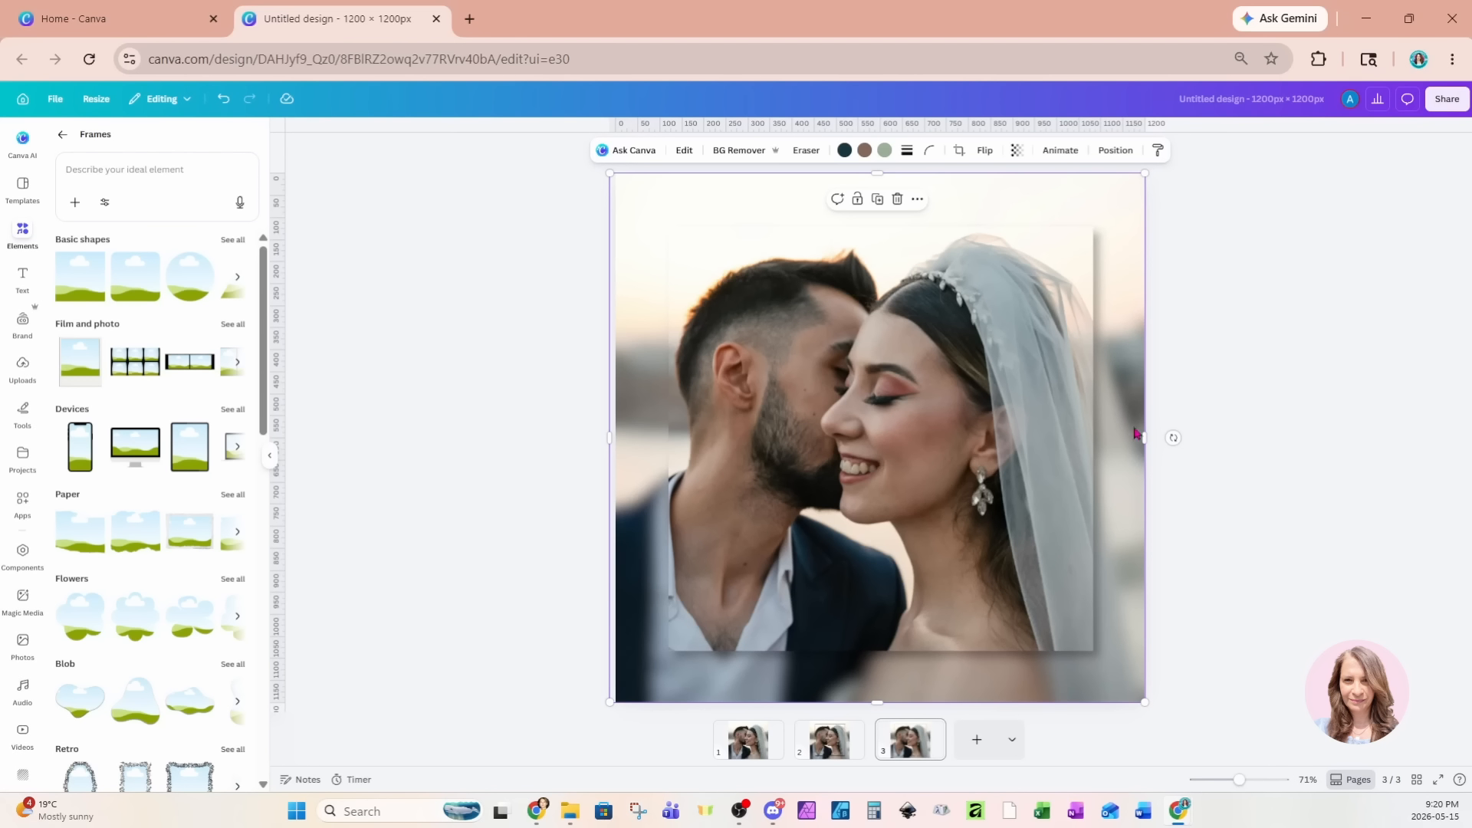
Change the colour of the framed photo's drop shadow to dark blue
left_click(1043, 306)
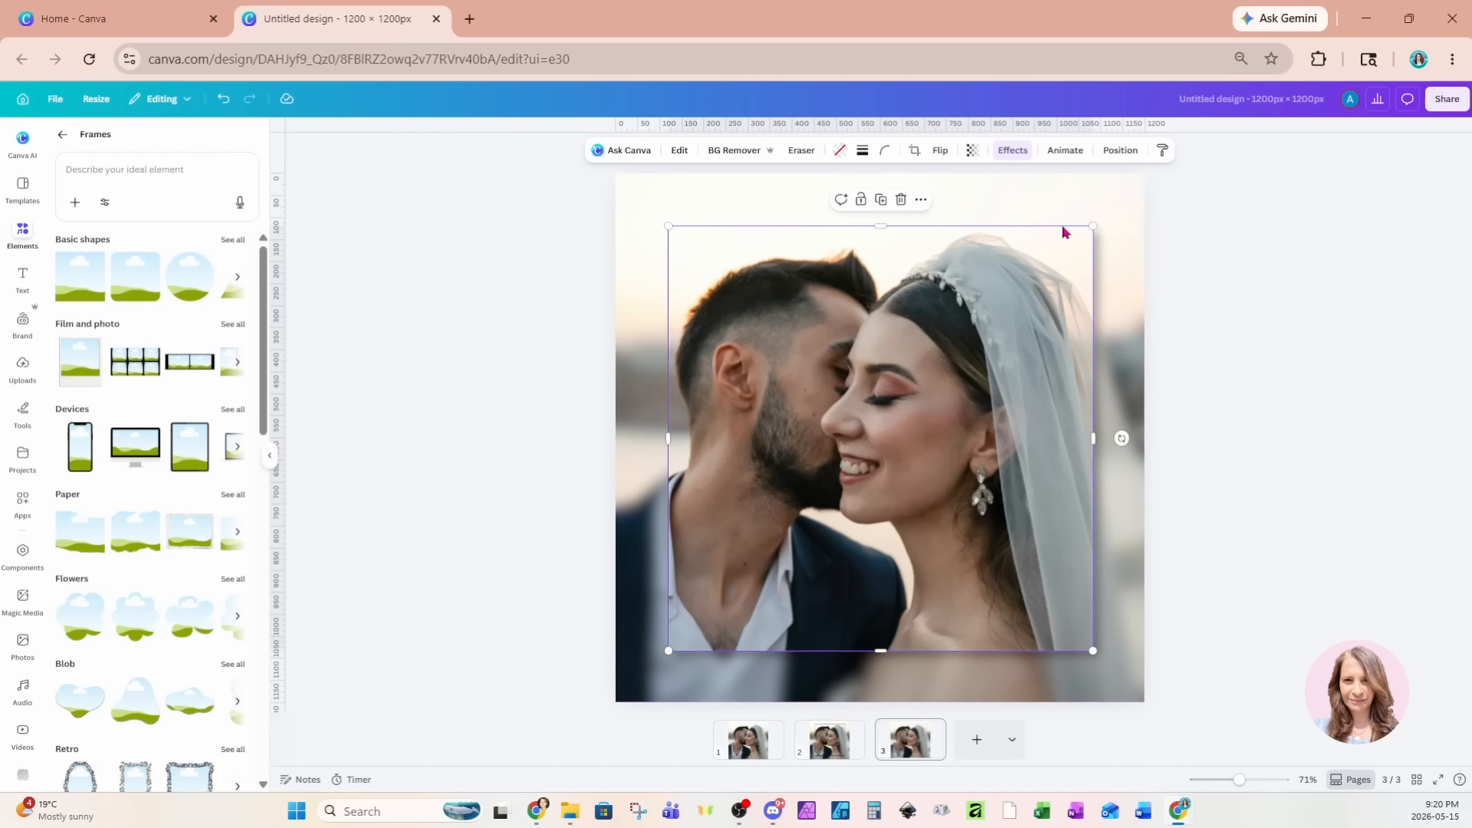
left_click(1010, 152)
scroll(163, 445, "up", 1)
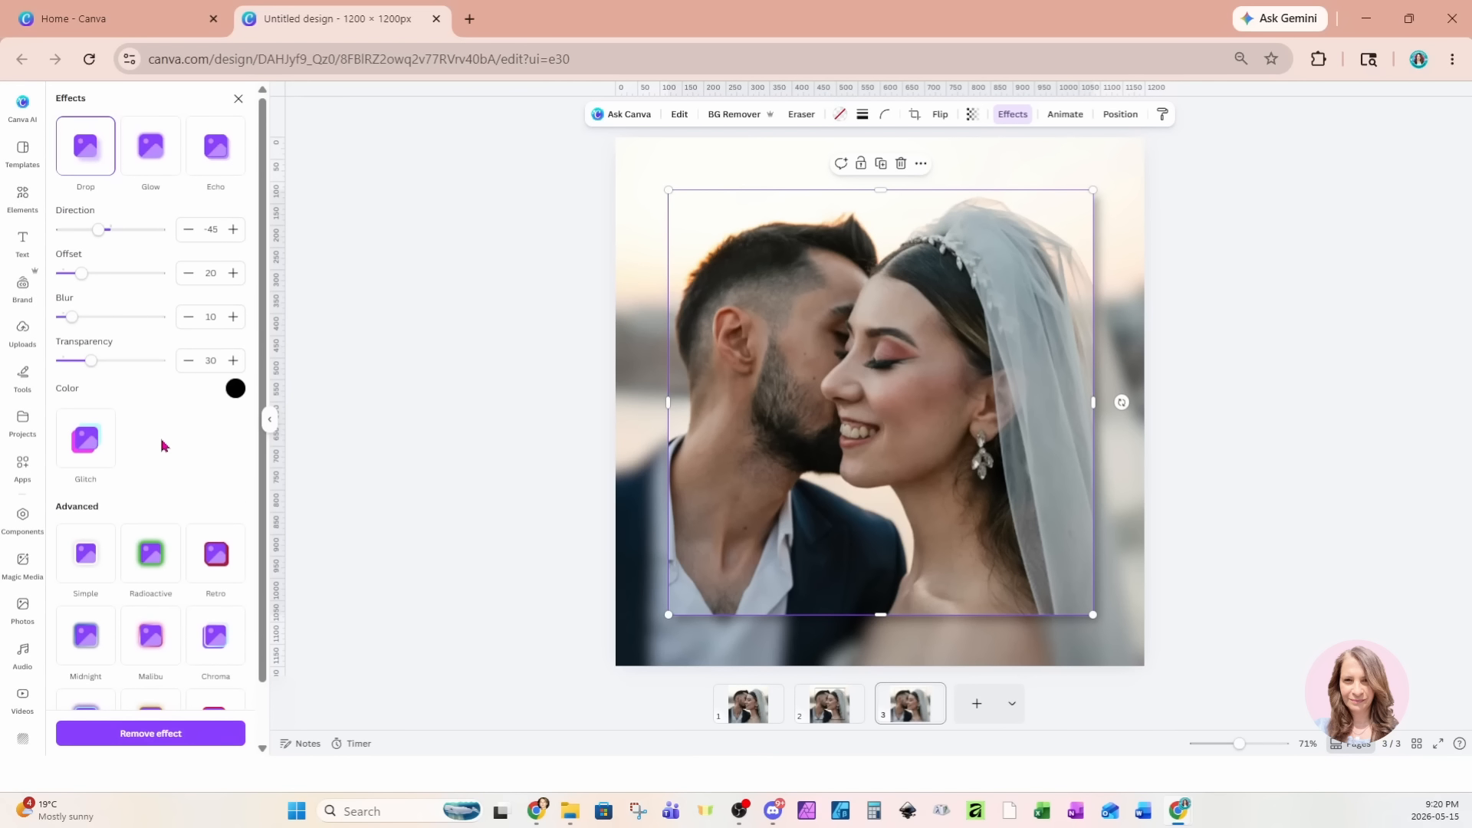
left_click(235, 390)
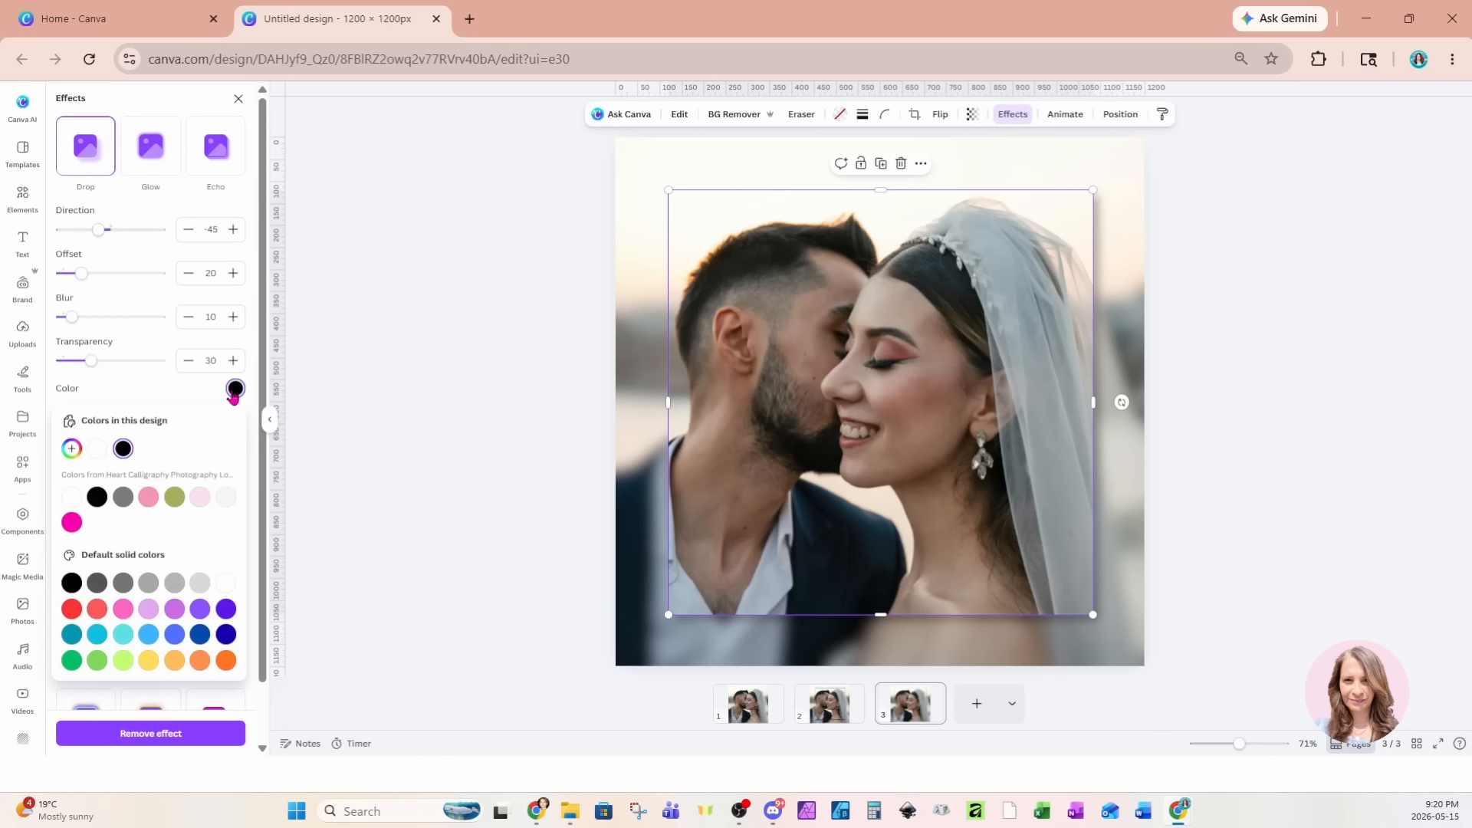
left_click(226, 635)
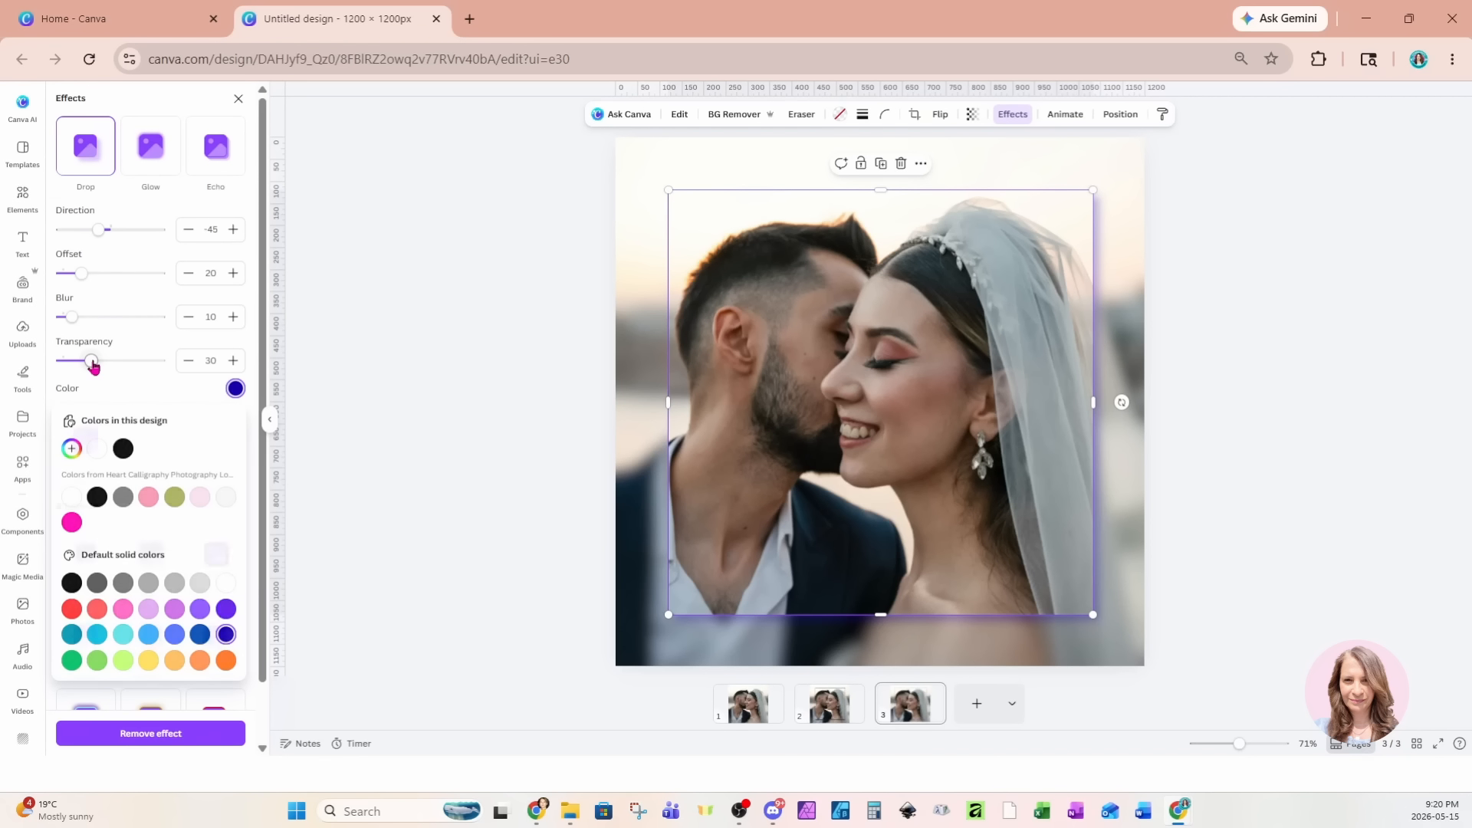
Set the drop shadow's transparency to 70, blur to 29 and offset to 16
left_click_drag(93, 366, 132, 408)
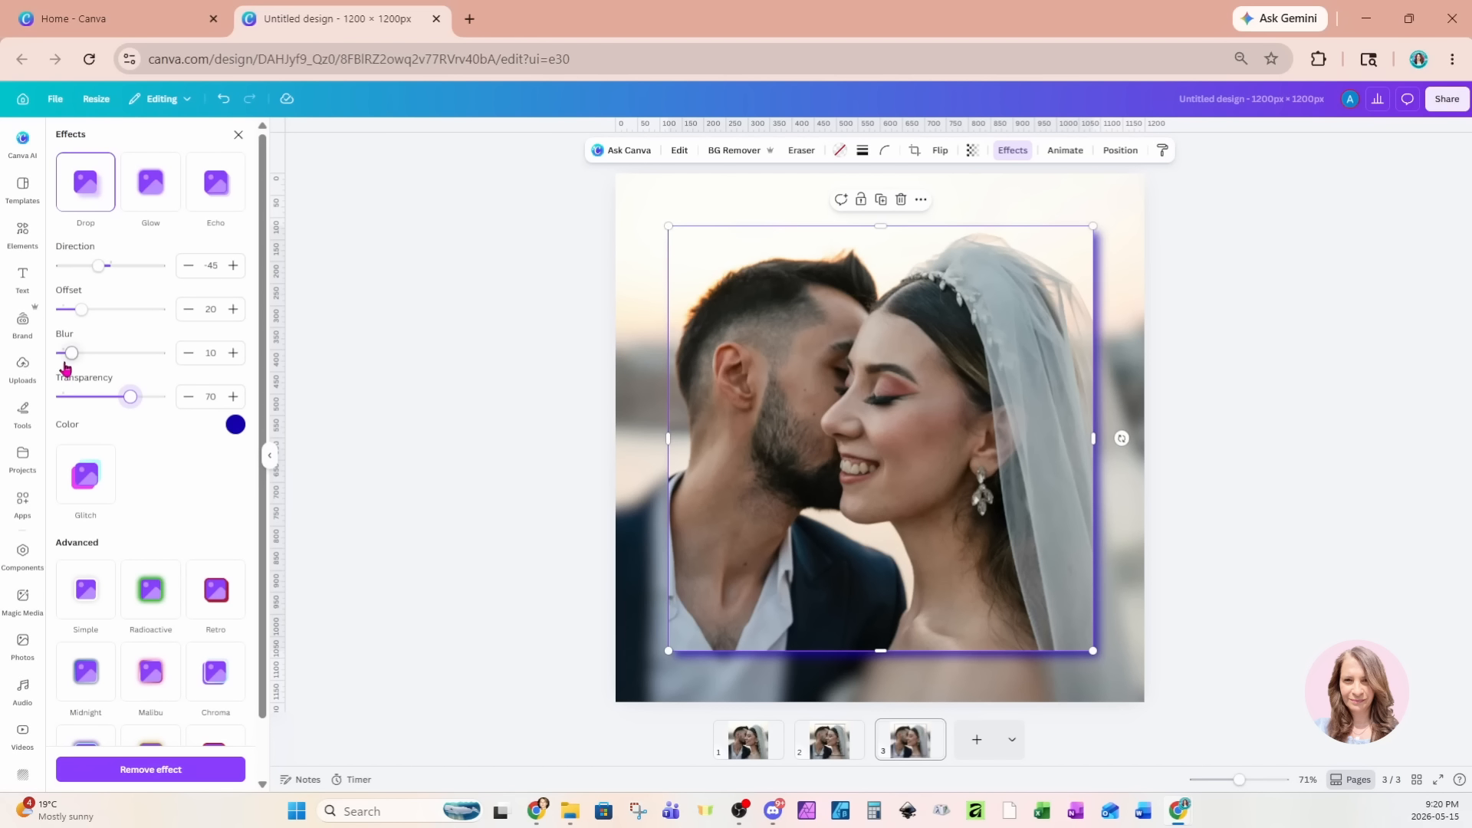
left_click_drag(71, 355, 92, 367)
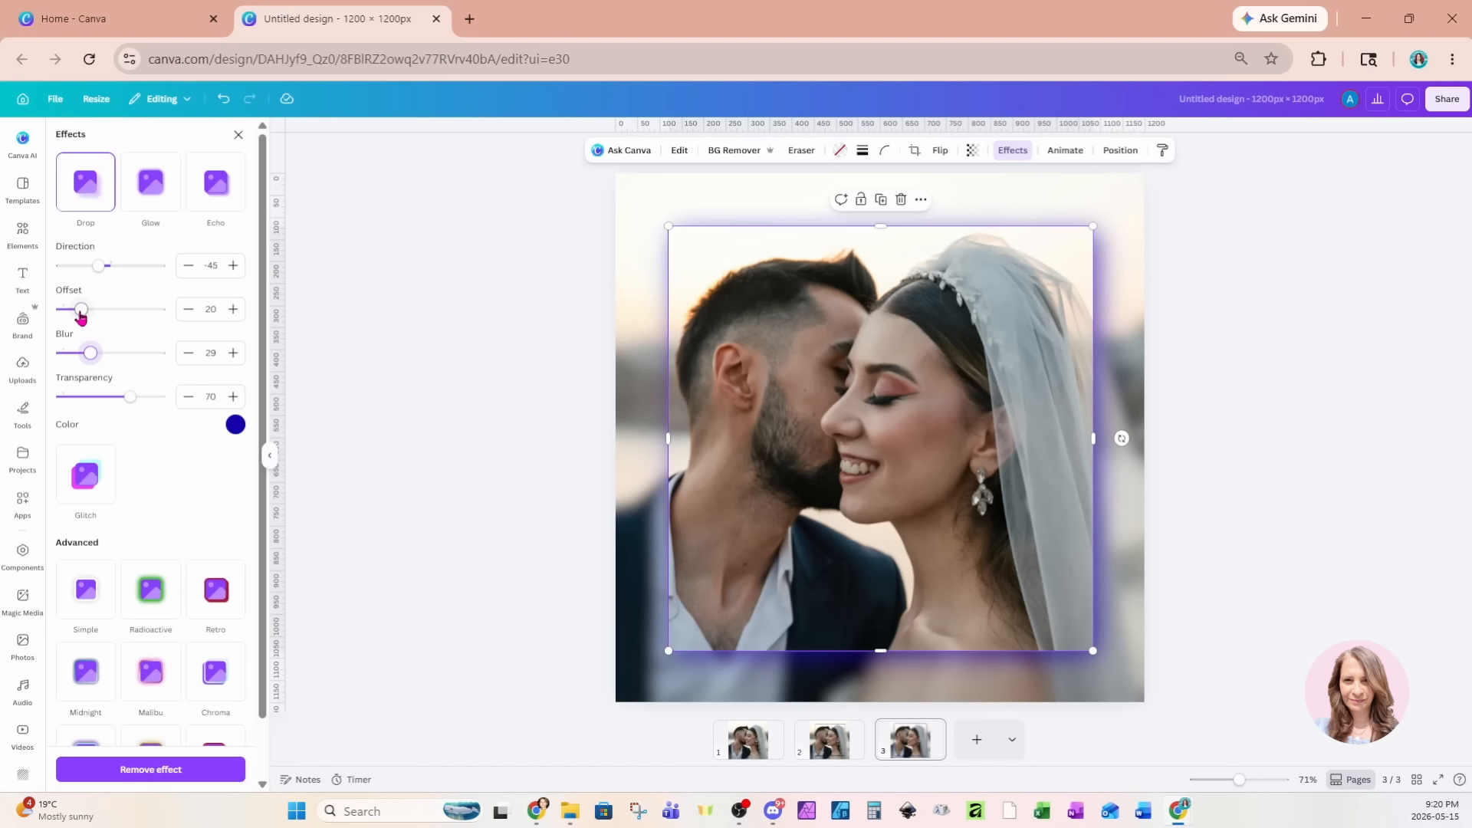
mouse_move(81, 310)
left_mouse_down()
mouse_move(113, 313)
mouse_move(77, 316)
left_mouse_up()
left_click(1131, 674)
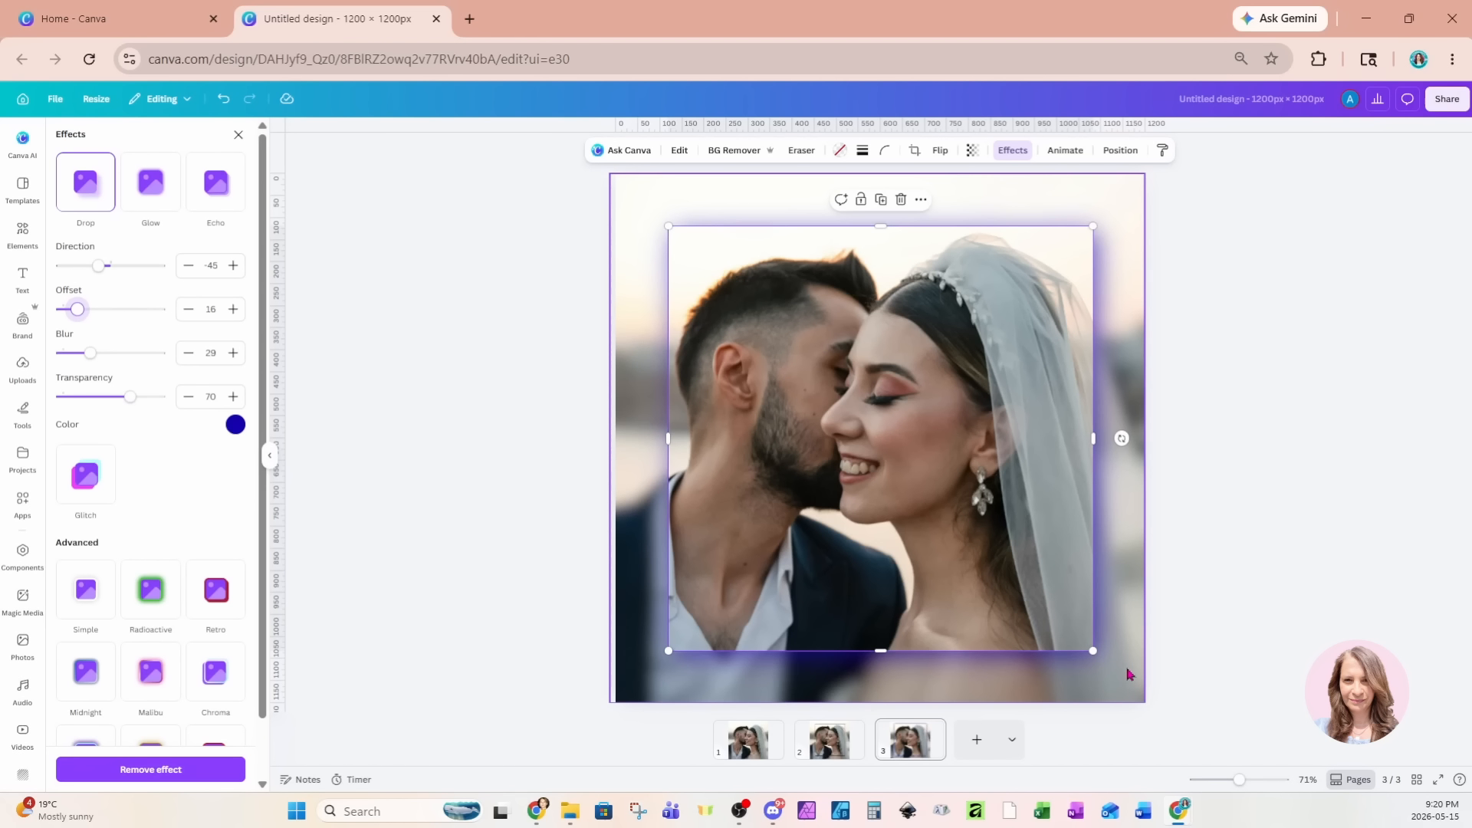
left_click(1202, 539)
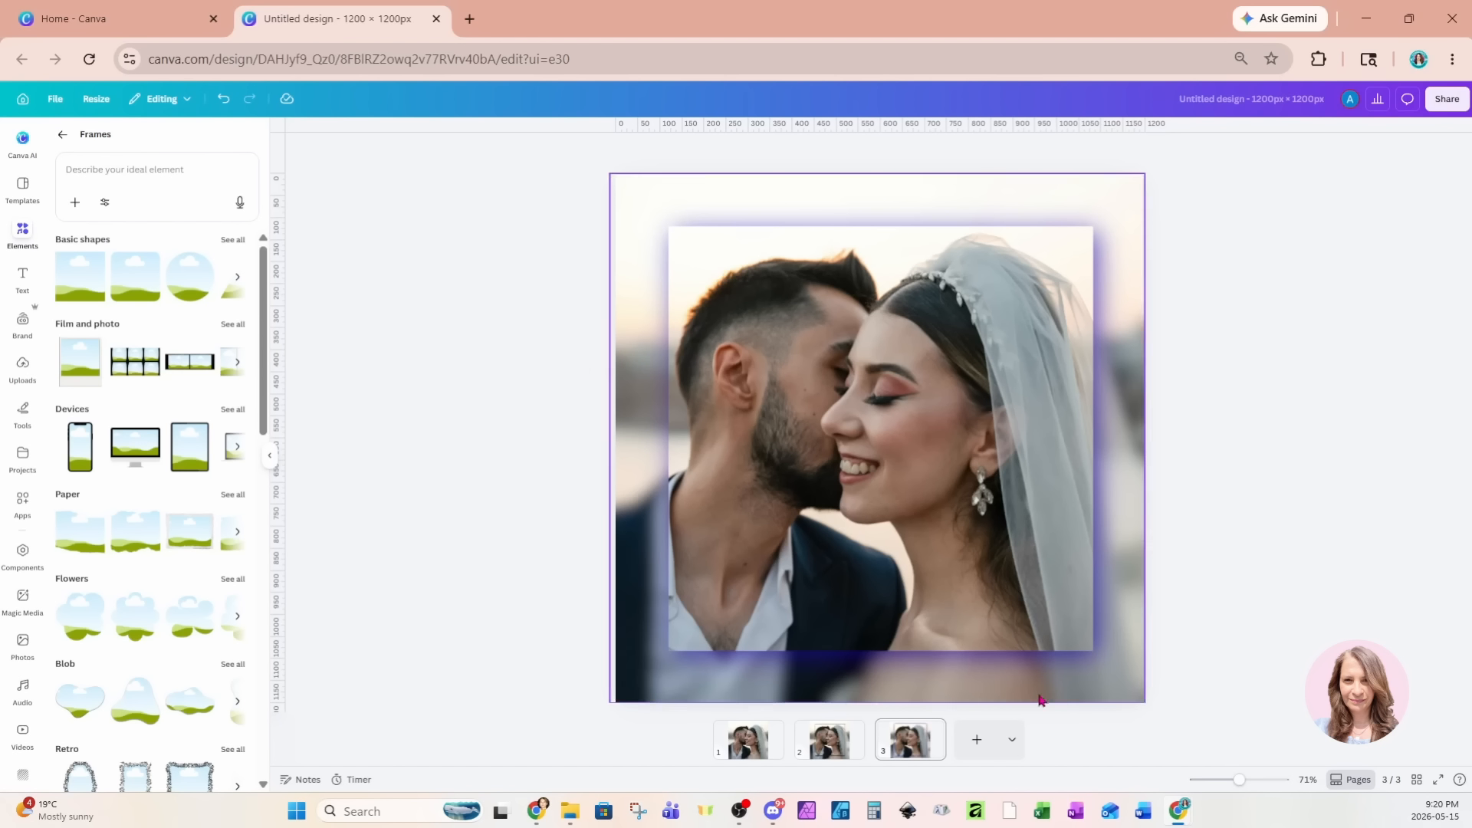
Duplicate page 3 and add a square frame cut by diagonal stripes to the new page 4
left_click(912, 747)
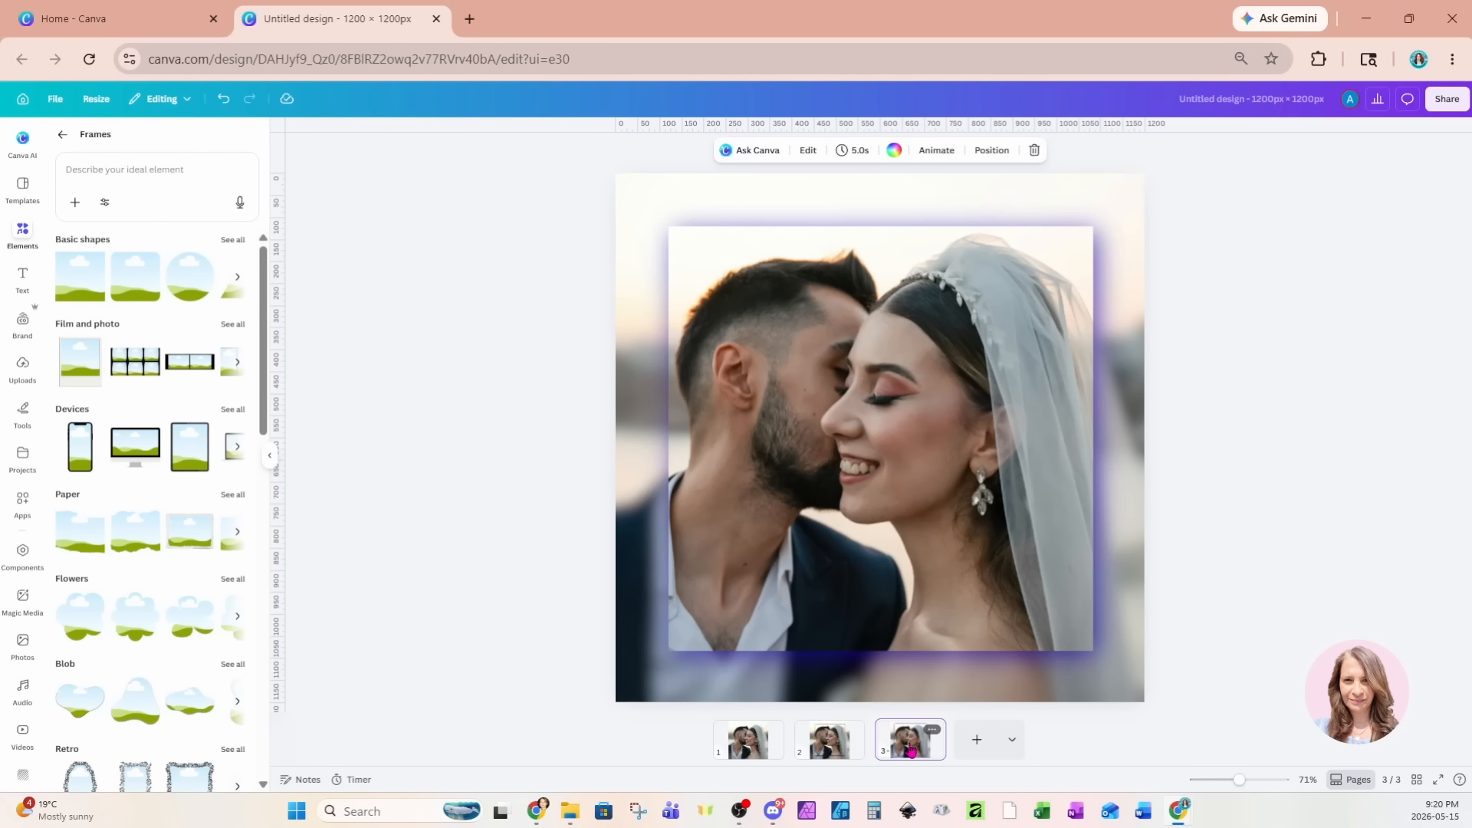
key("ctrl+d")
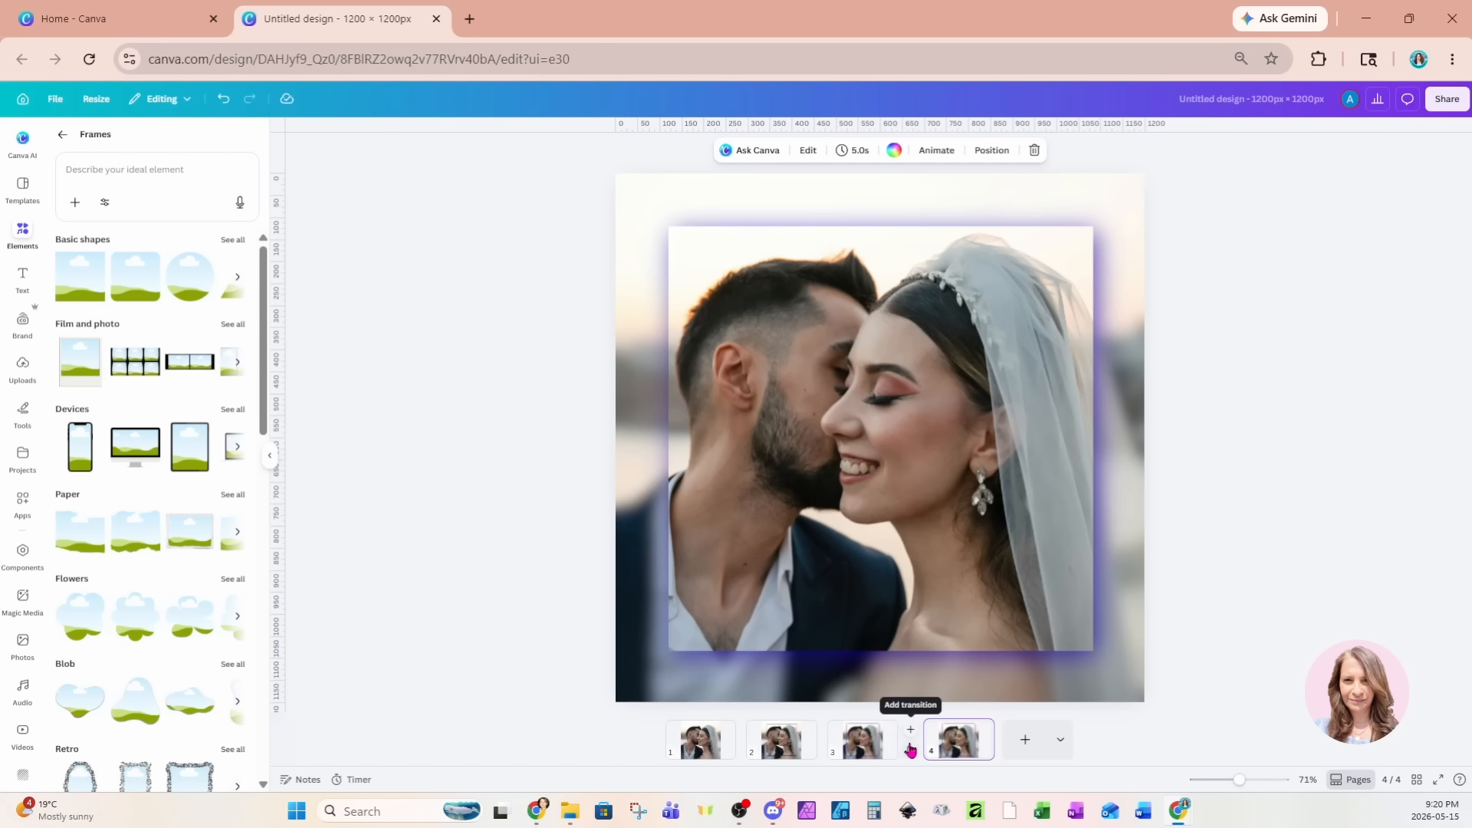
left_click(962, 537)
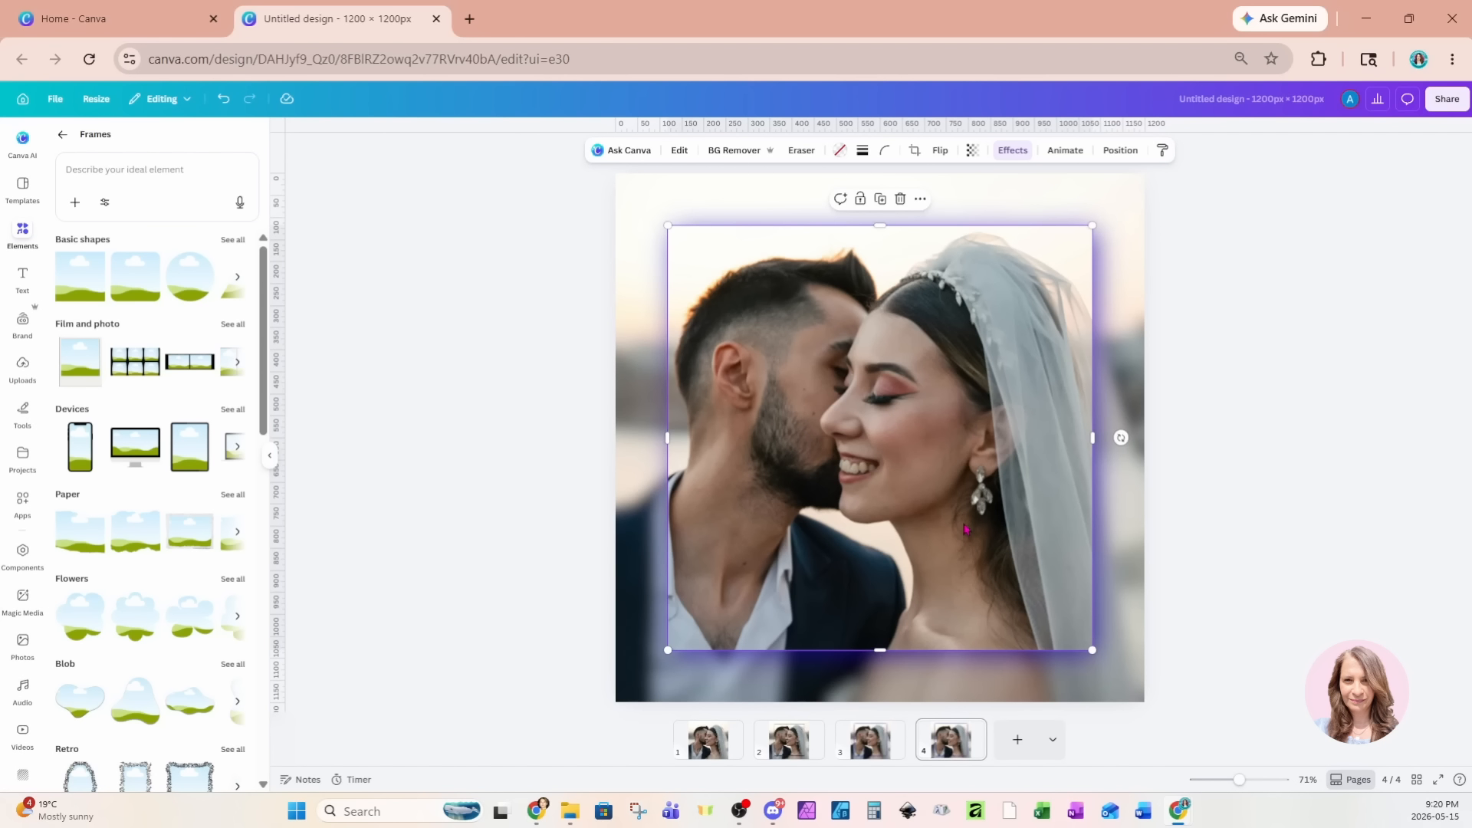
scroll(164, 634, "down", 10)
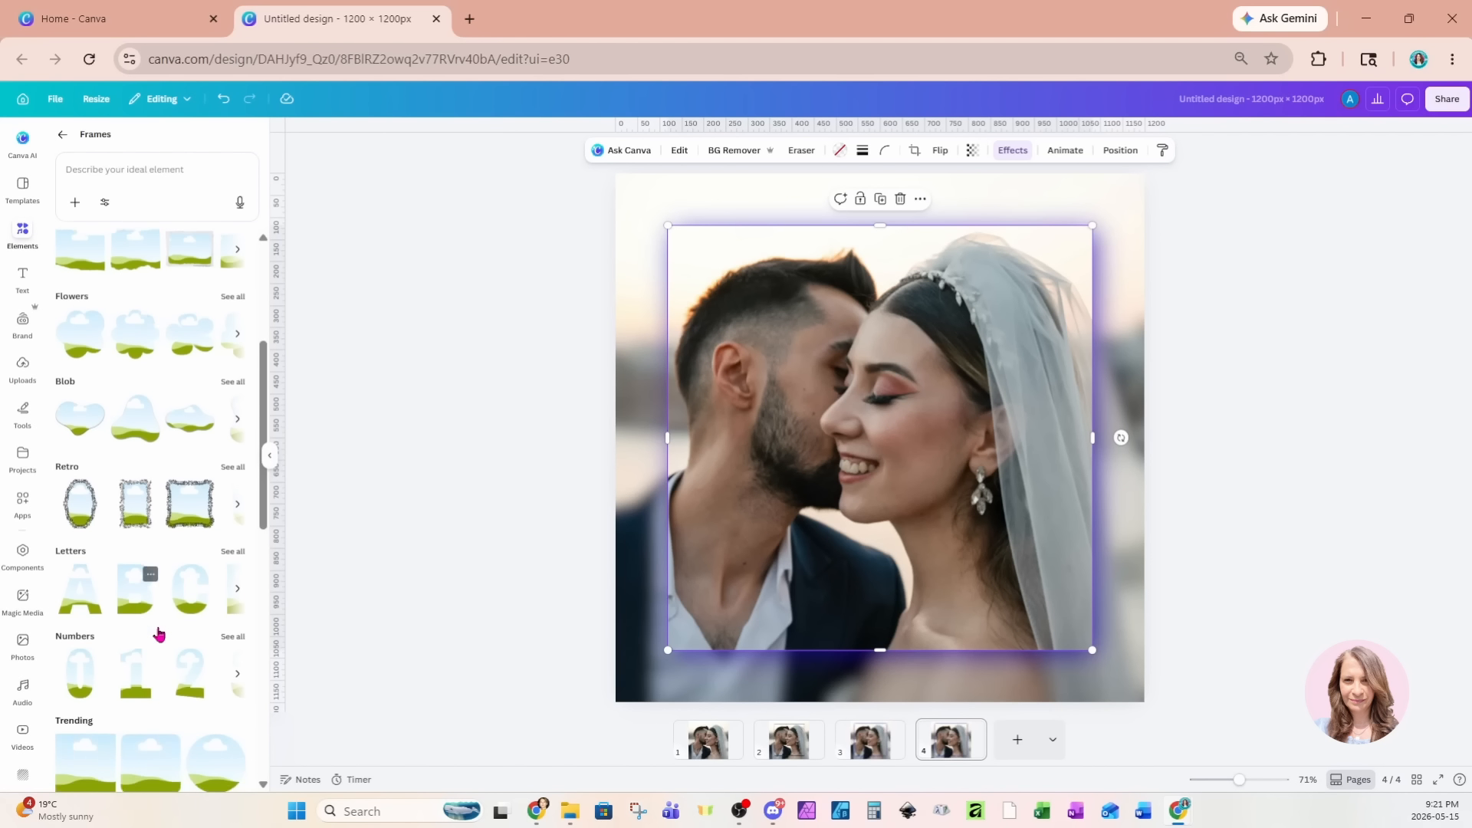
scroll(165, 633, "down", 5)
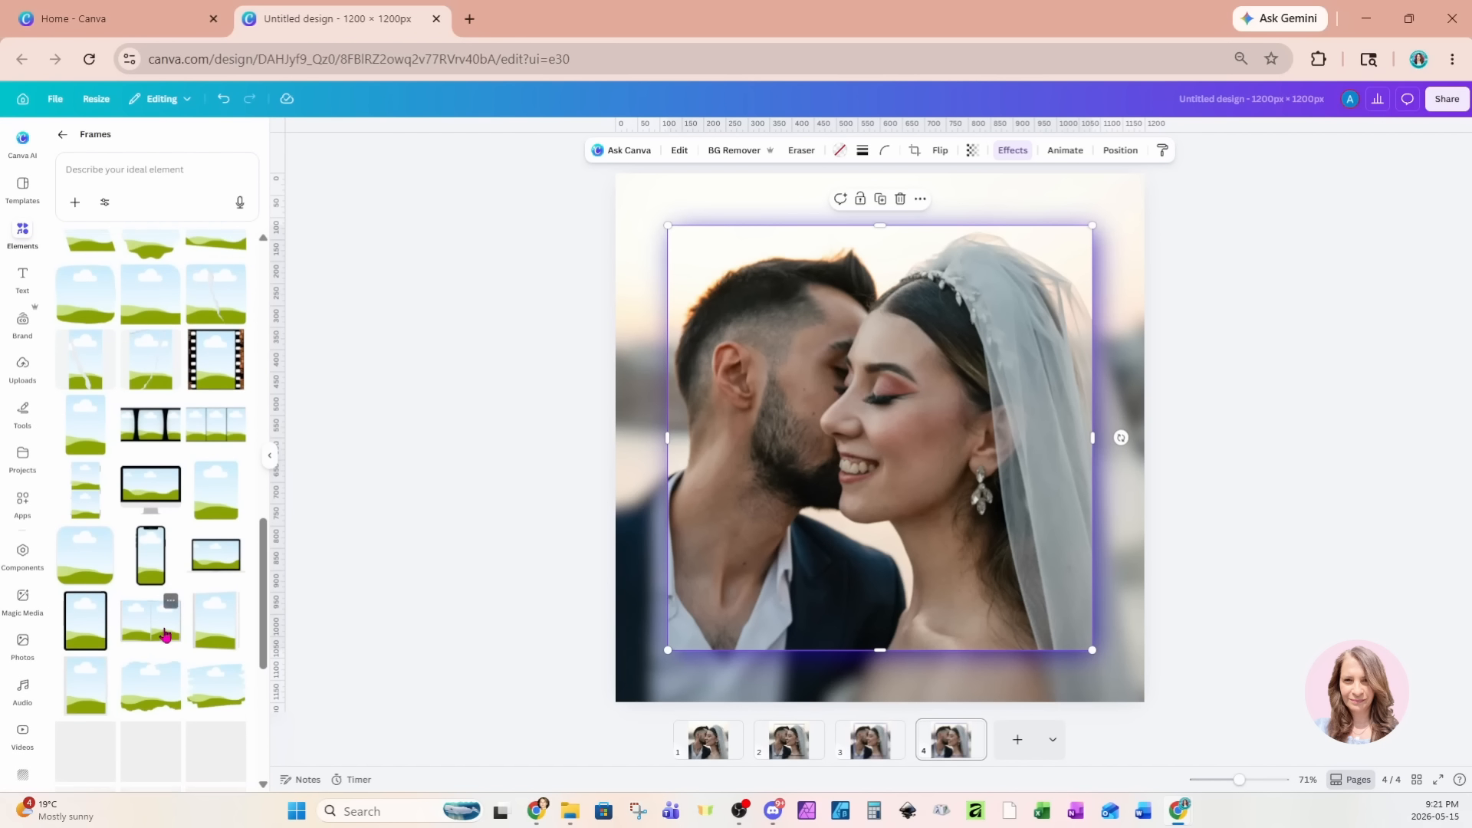
scroll(165, 633, "down", 3)
left_click(158, 384)
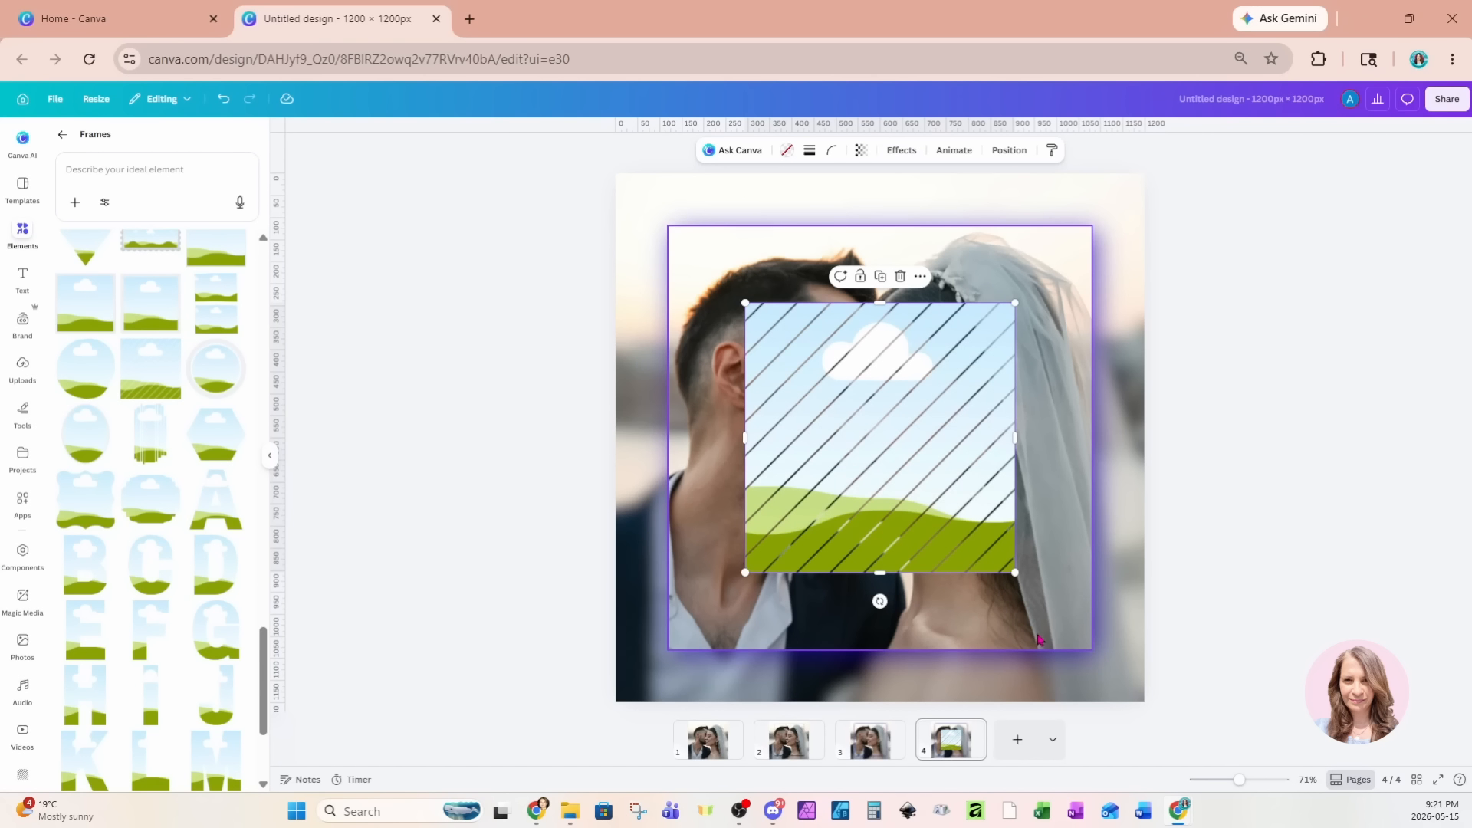
Detach the photo from the drop-shadow frame on page 4 and delete the emptied frame
left_click(1049, 608)
right_click(1049, 608)
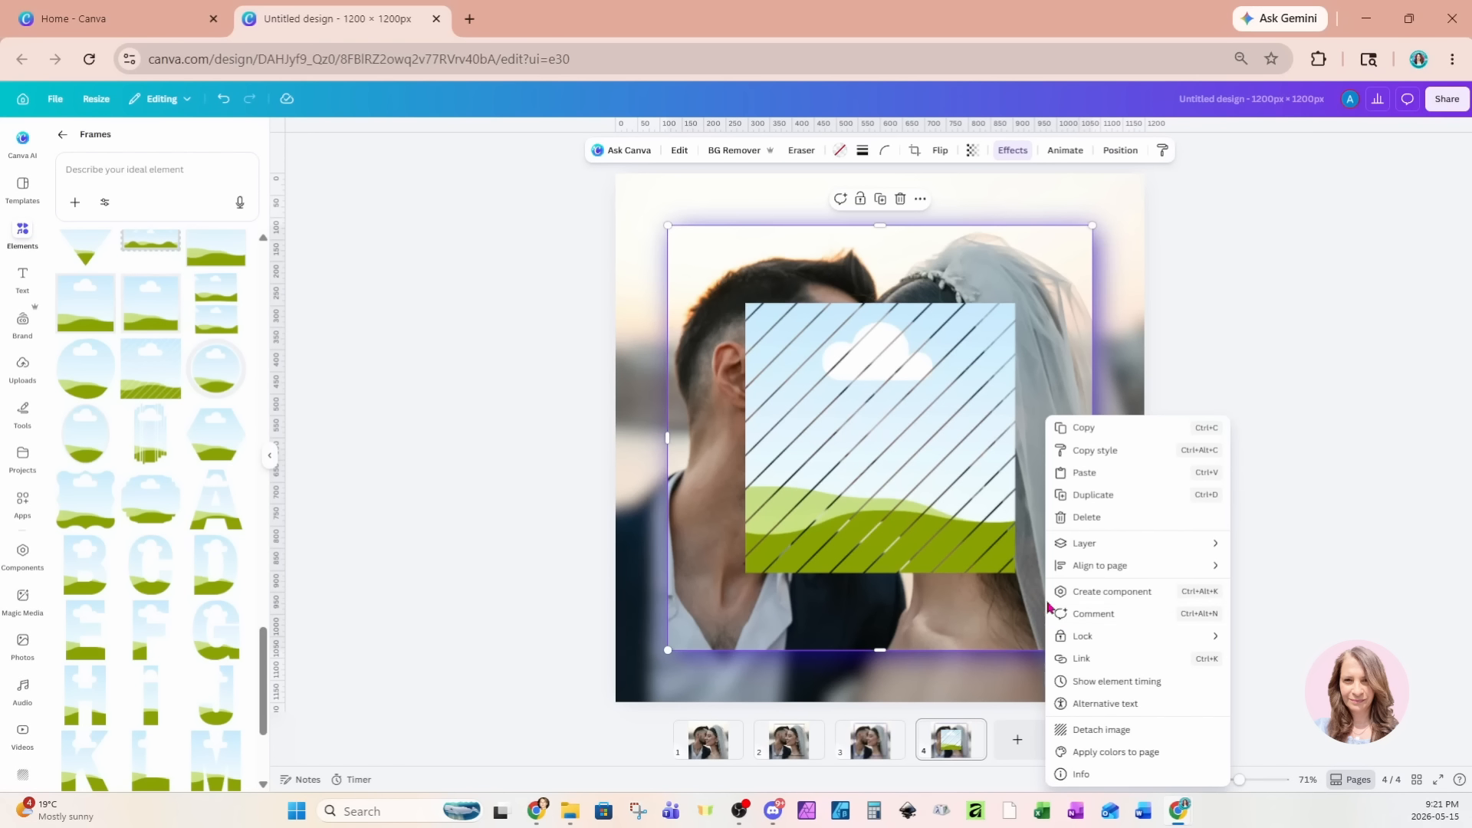
left_click(1101, 730)
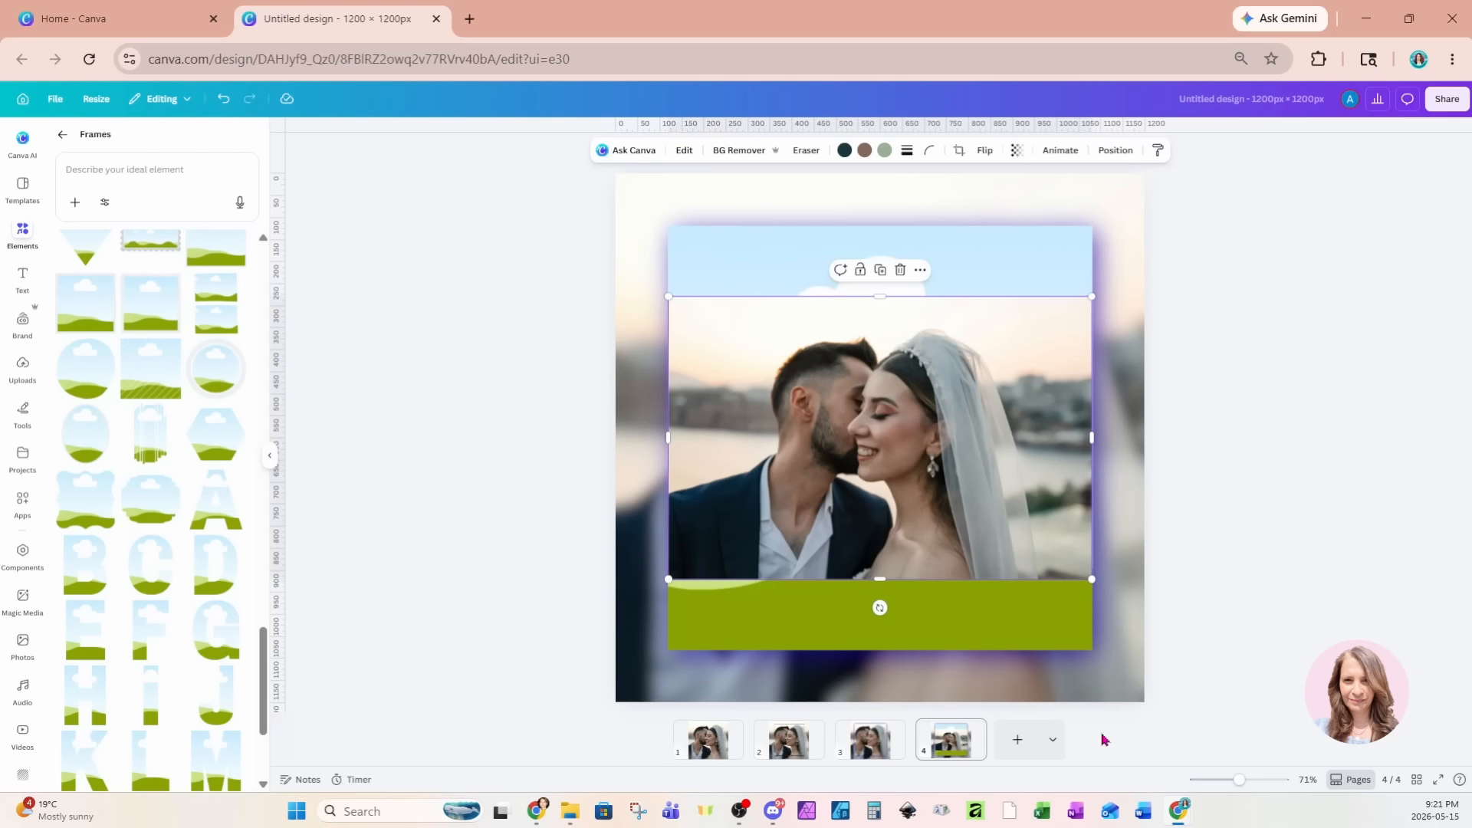
mouse_move(959, 499)
left_mouse_down()
mouse_move(1034, 519)
mouse_move(967, 513)
left_mouse_up()
left_click(1039, 650)
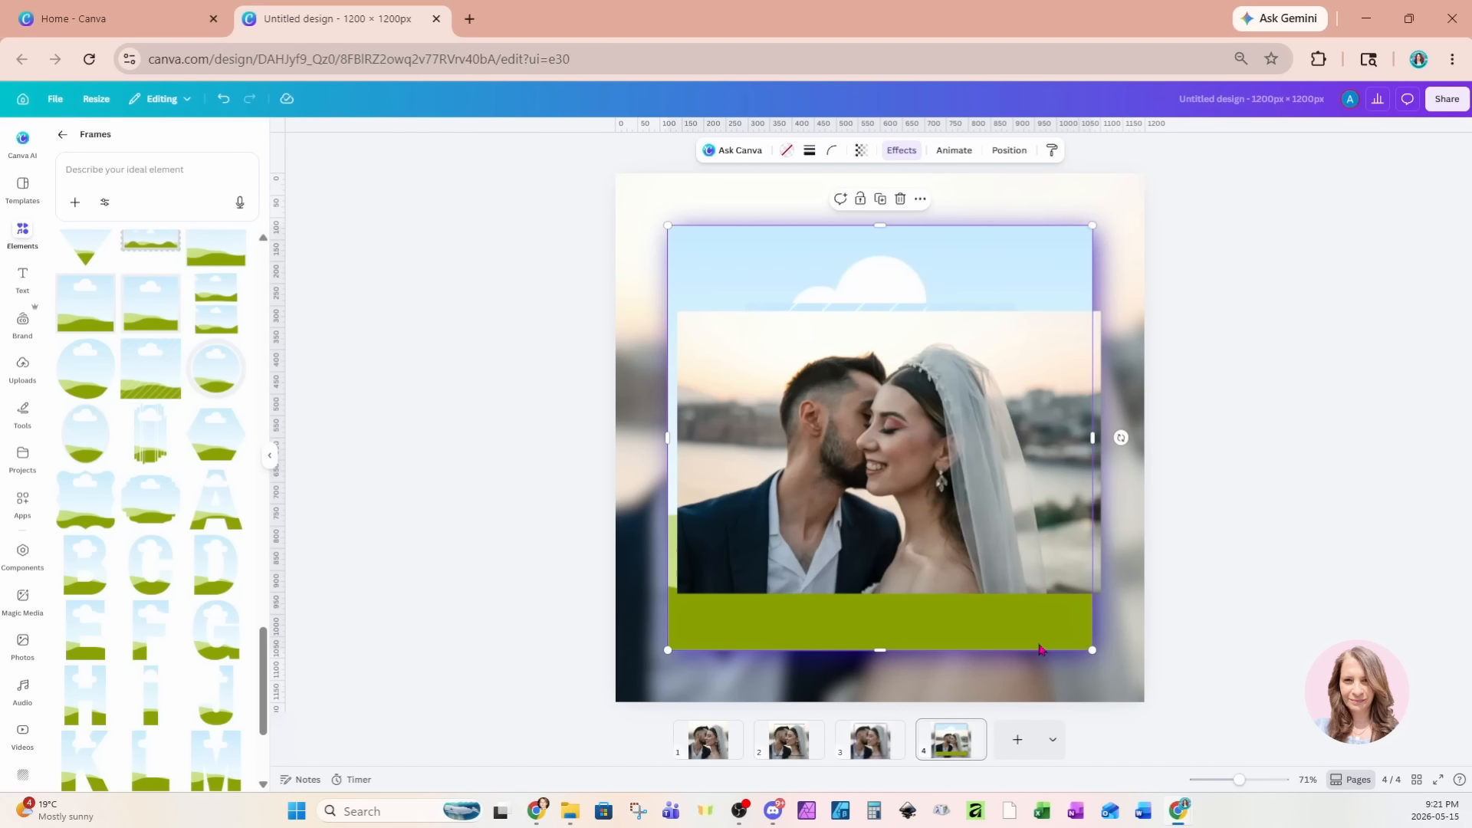
key("Delete")
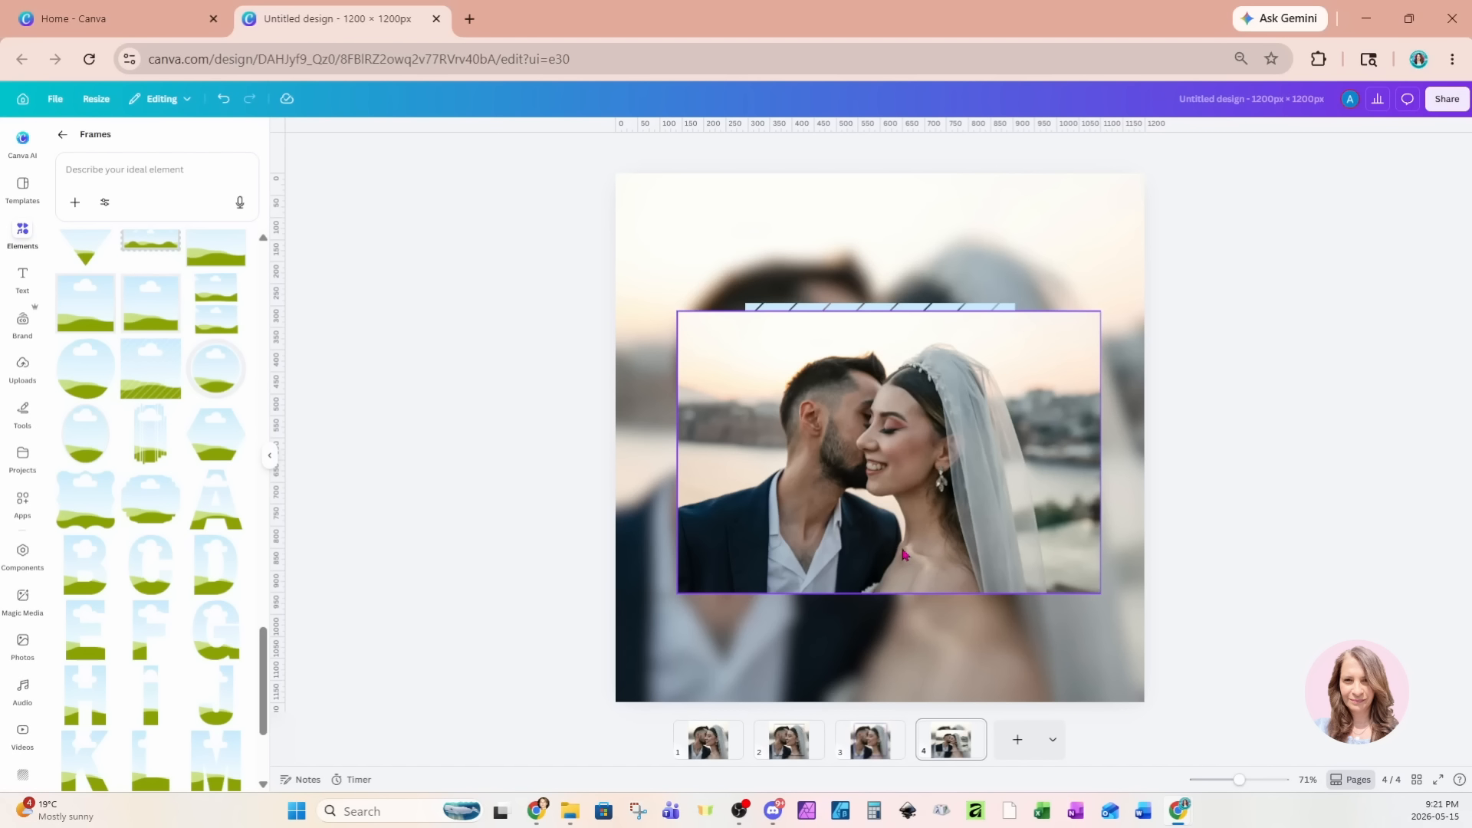
Place the detached photo into the diagonal-striped frame and enlarge the frame over the blurred background
mouse_move(903, 554)
left_mouse_down()
mouse_move(955, 631)
mouse_move(890, 529)
mouse_move(895, 543)
mouse_move(821, 483)
left_mouse_up()
left_click_drag(949, 517, 1088, 638)
left_click(1206, 582)
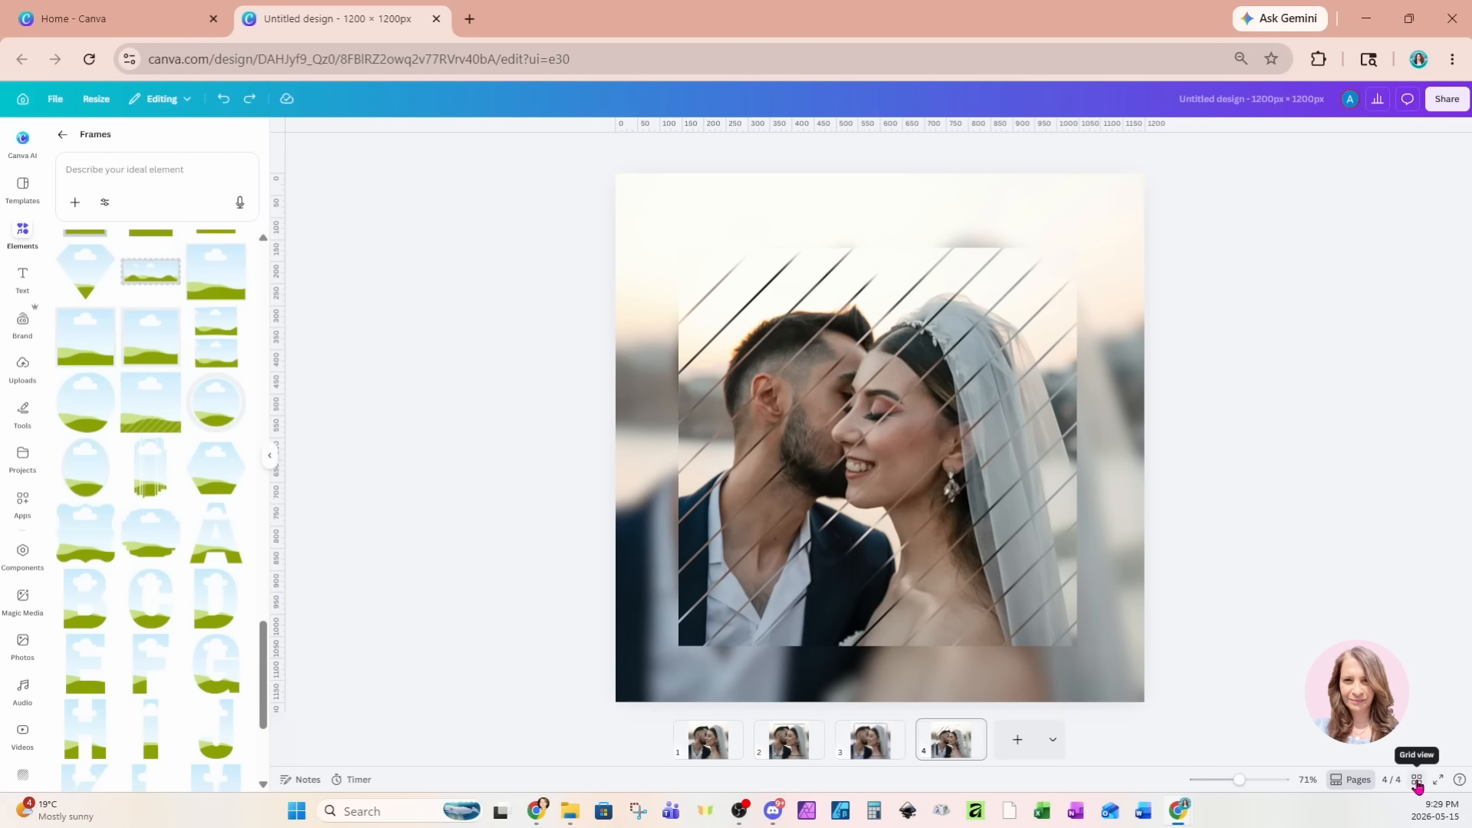
Show all four page designs together in grid view
left_click(1418, 780)
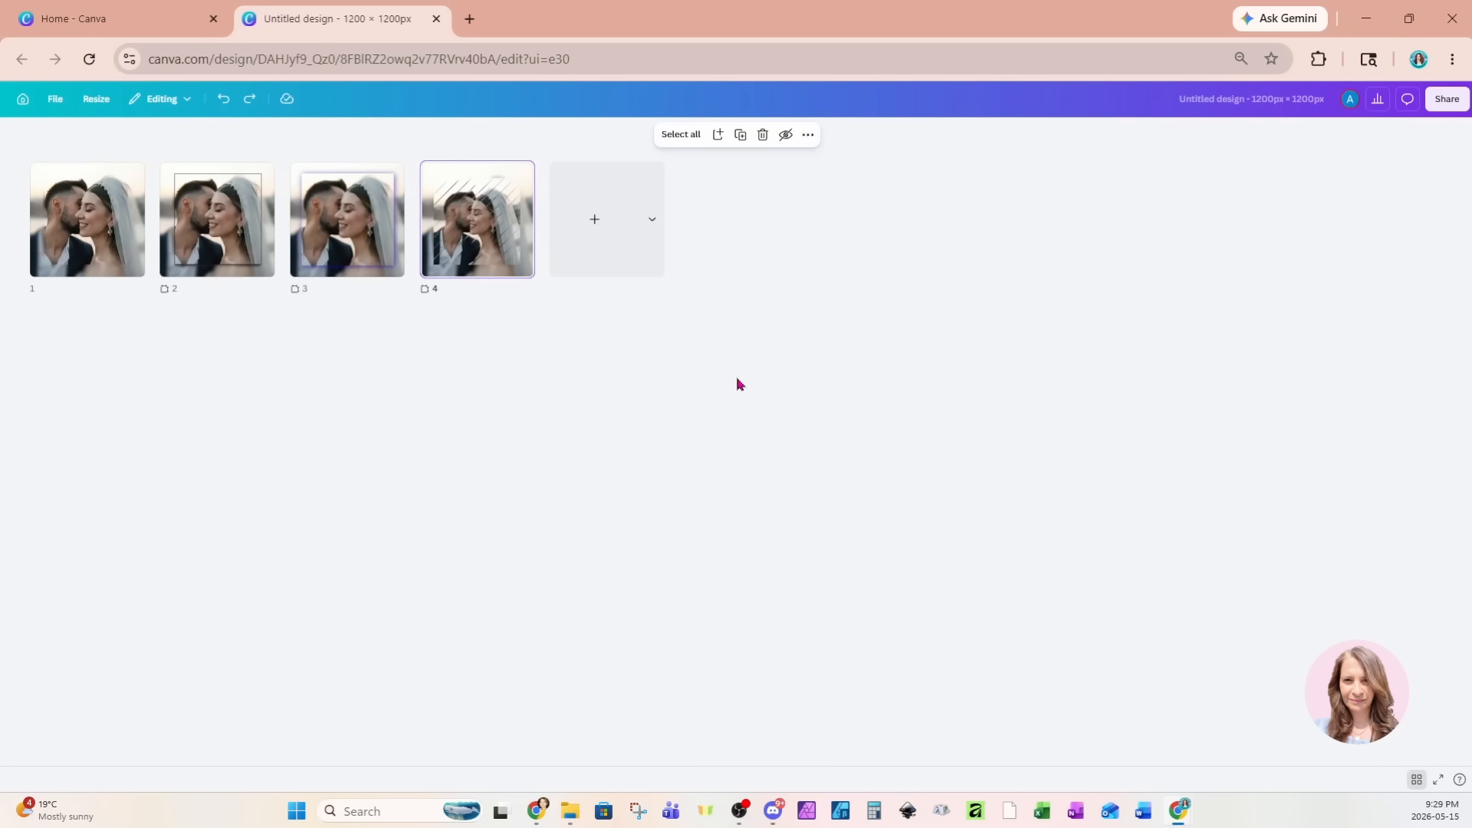